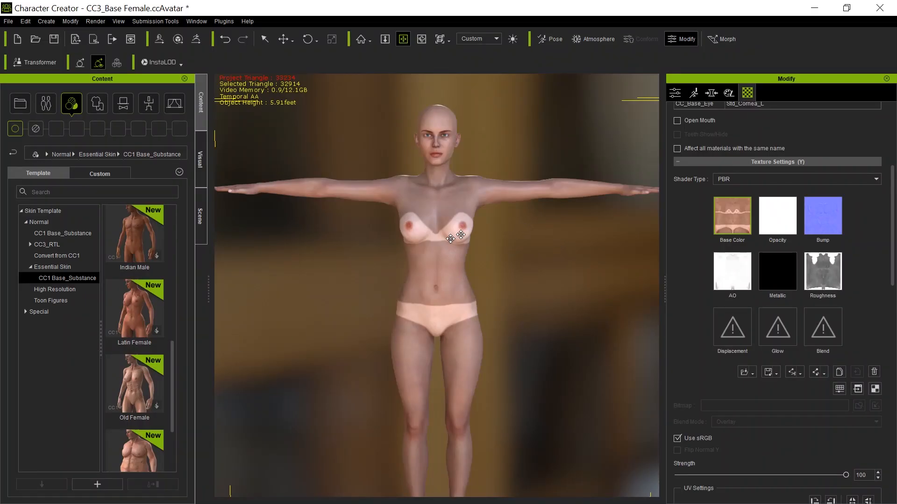
right_drag(530, 279, 579, 299)
scroll(493, 279, up, 5)
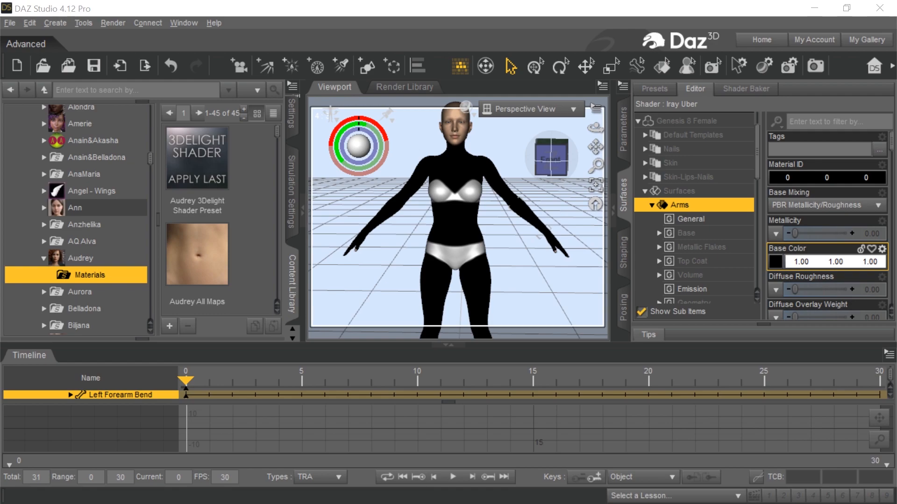
Step: Bring up the Tanned Skins 2018 texture folder and browse its tan line mask images, including the SportBikini and TeeShirt variants
drag(0, 27, 527, 36)
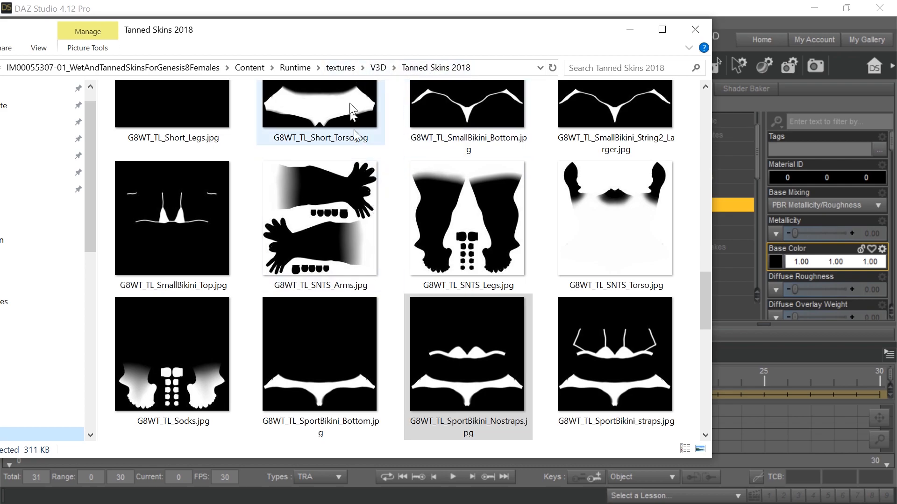
drag(363, 40, 307, 41)
scroll(320, 255, up, 10)
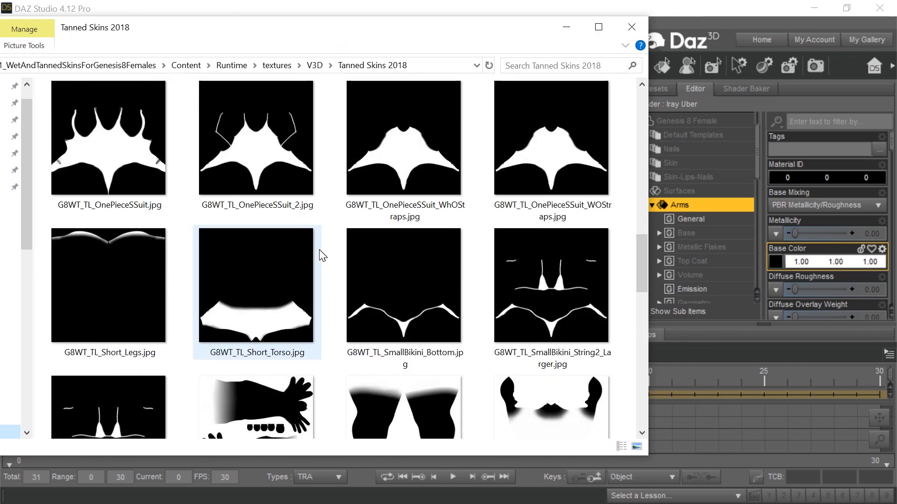
scroll(320, 255, up, 7)
scroll(321, 254, down, 15)
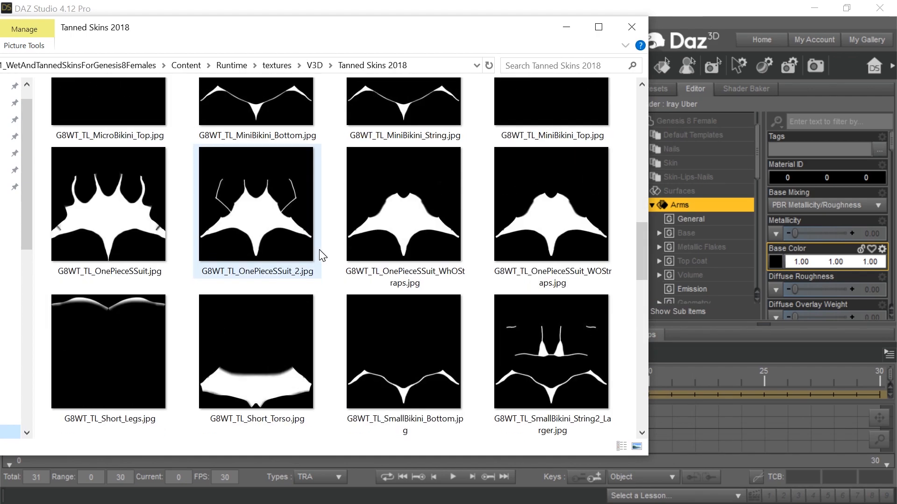
scroll(322, 256, down, 6)
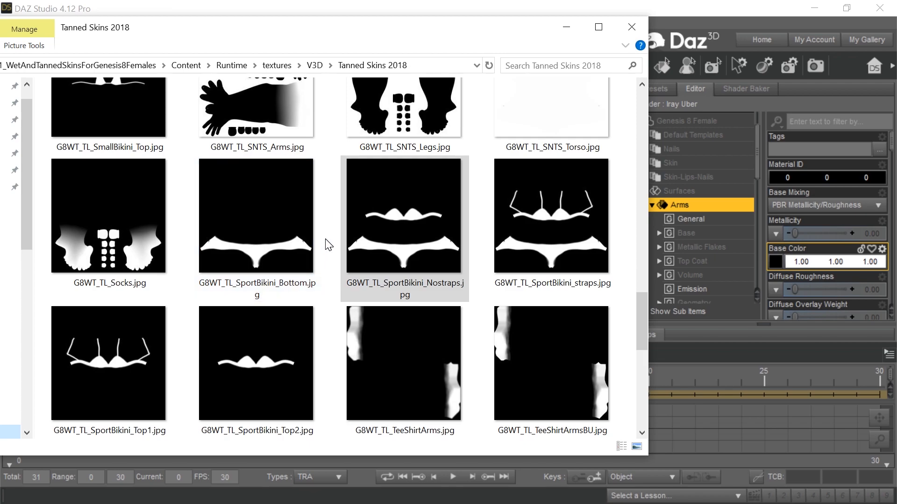
scroll(333, 259, down, 2)
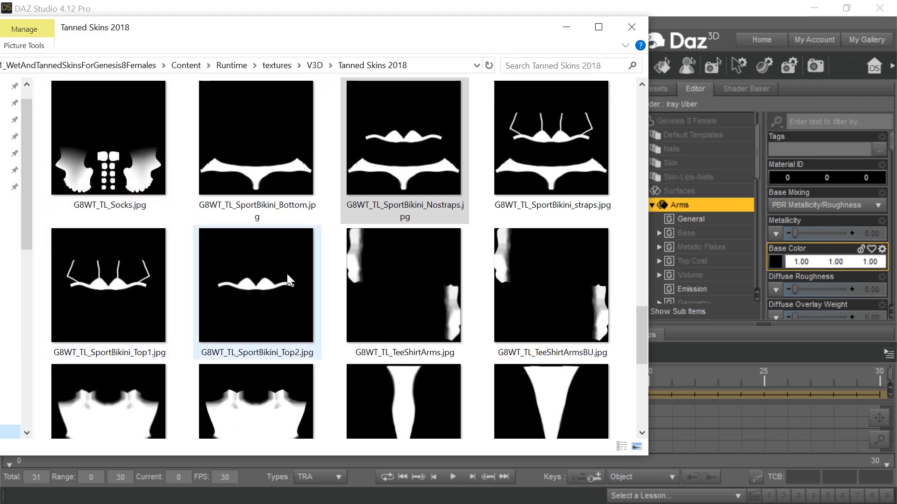
scroll(330, 225, down, 2)
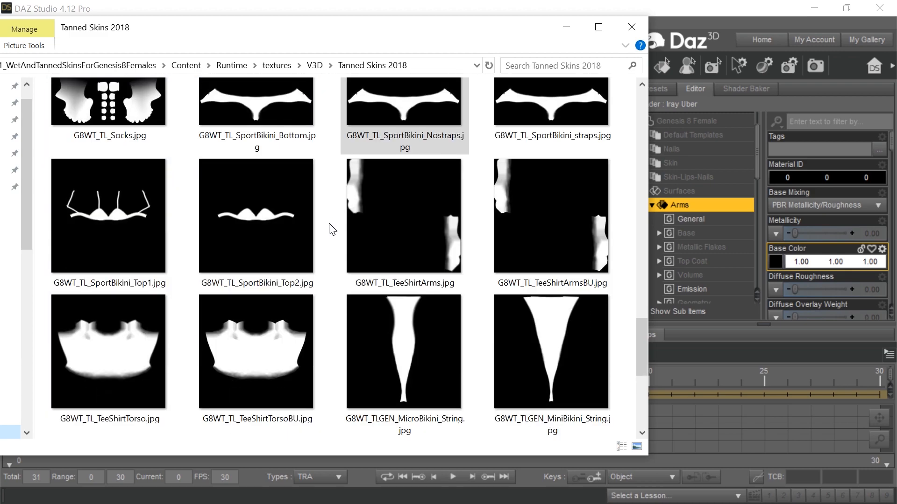
scroll(332, 228, up, 2)
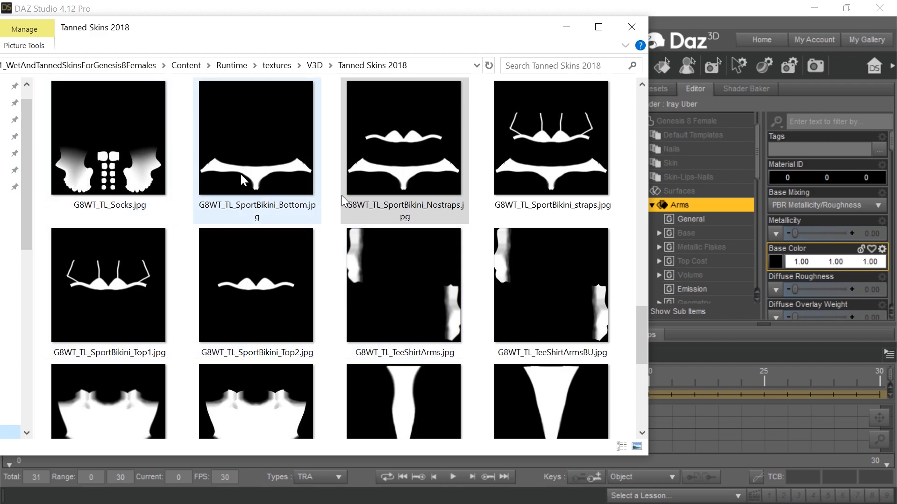
mouse_move(220, 213)
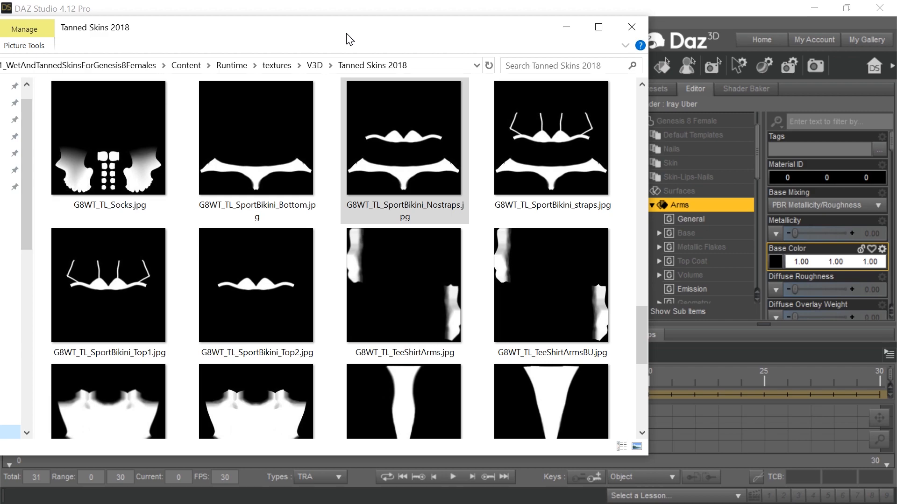
Step: Switch to Photoshop and look through the open Audrey face, legs and torso textures and the G8WT_TL_SportBikini_Nostraps.jpg mask
drag(349, 39, 0, 39)
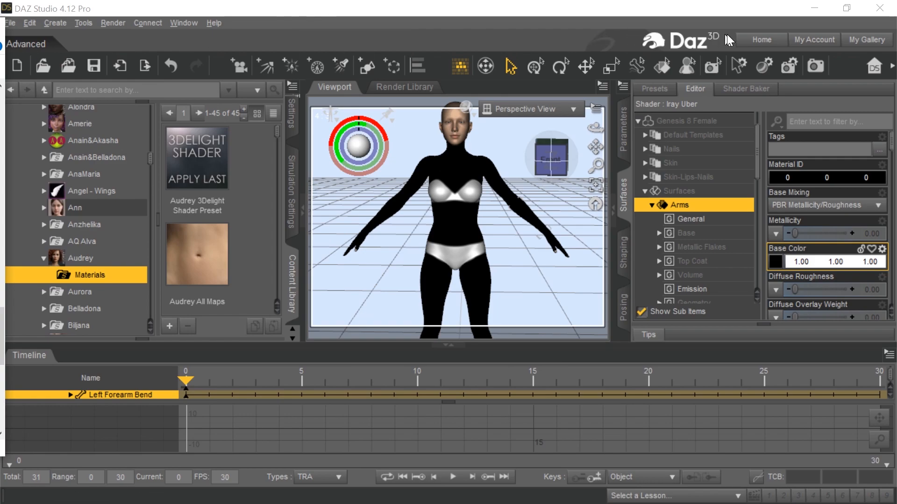
click(814, 8)
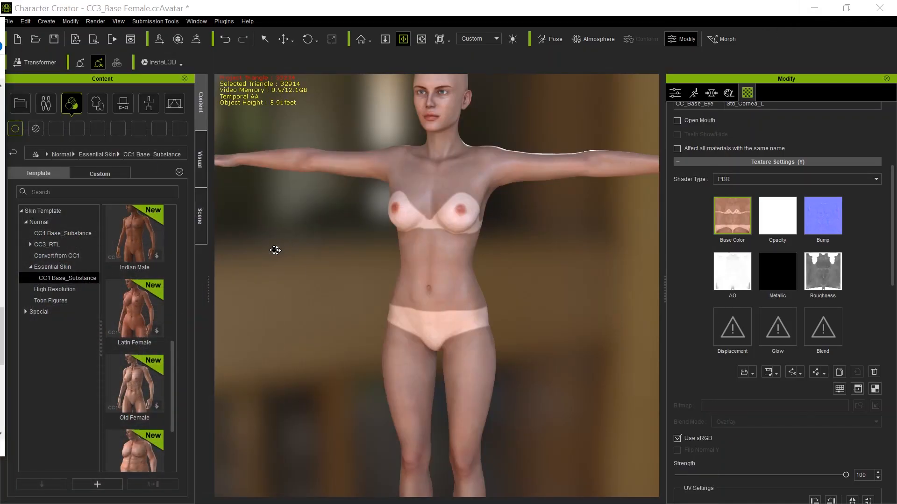
click(814, 8)
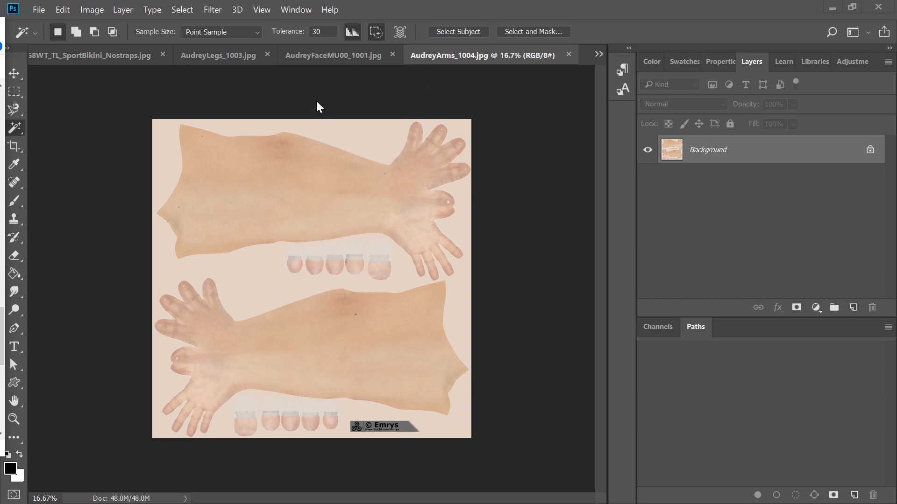
click(338, 62)
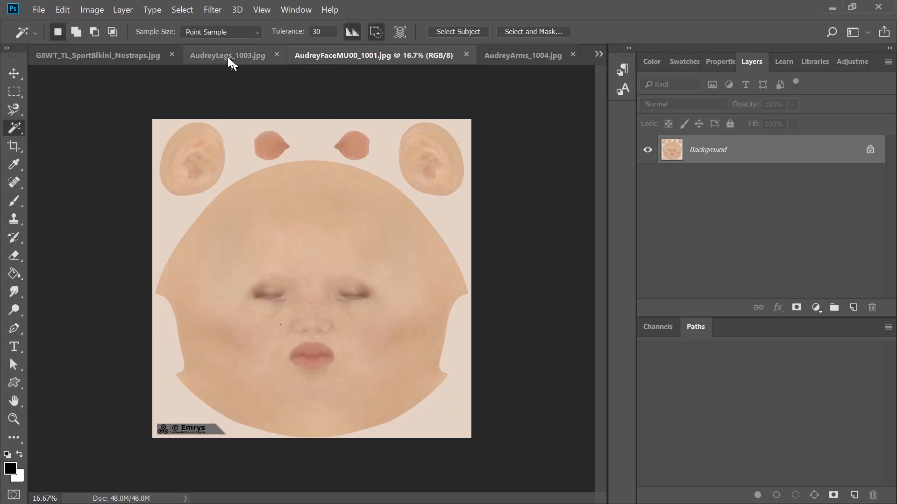
click(228, 57)
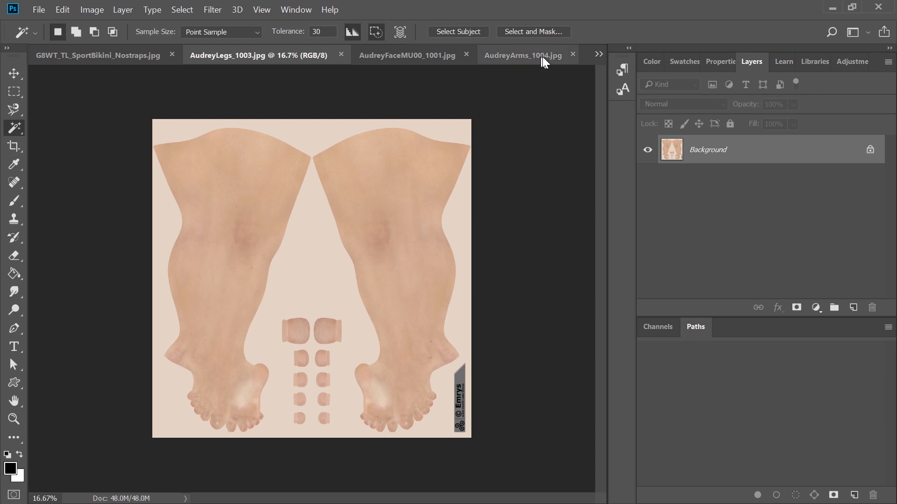
click(597, 54)
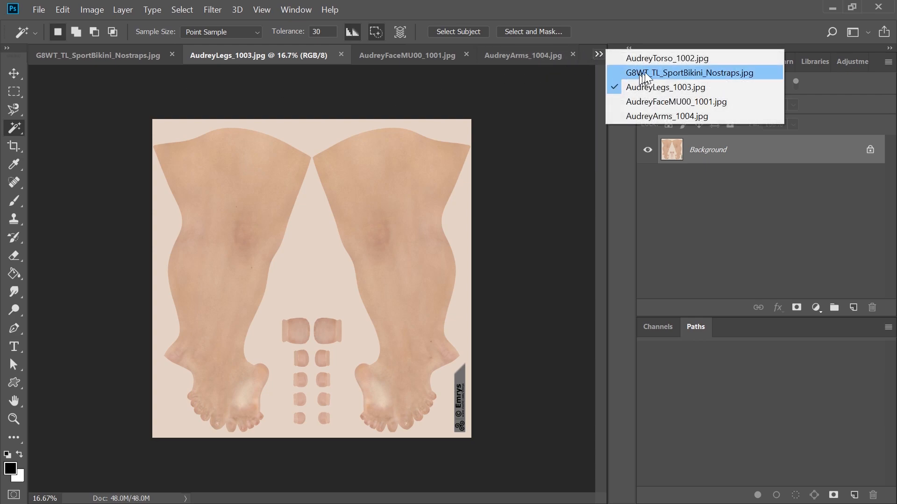
click(655, 60)
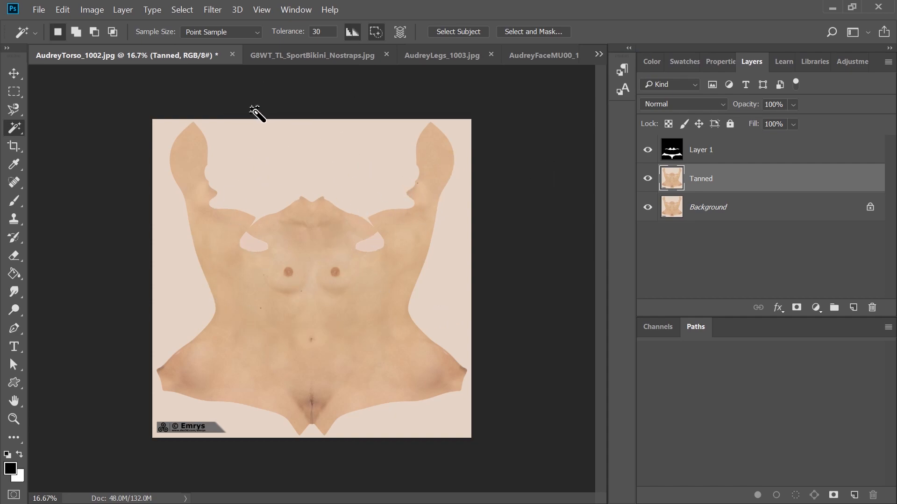
click(322, 65)
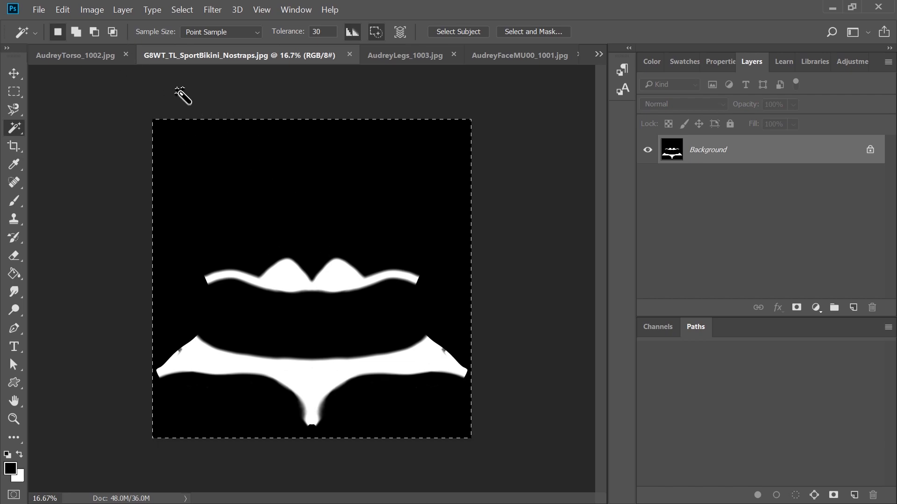
Step: Check the pixel dimensions of AudreyTorso_1002.jpg without resizing it
click(89, 62)
click(94, 9)
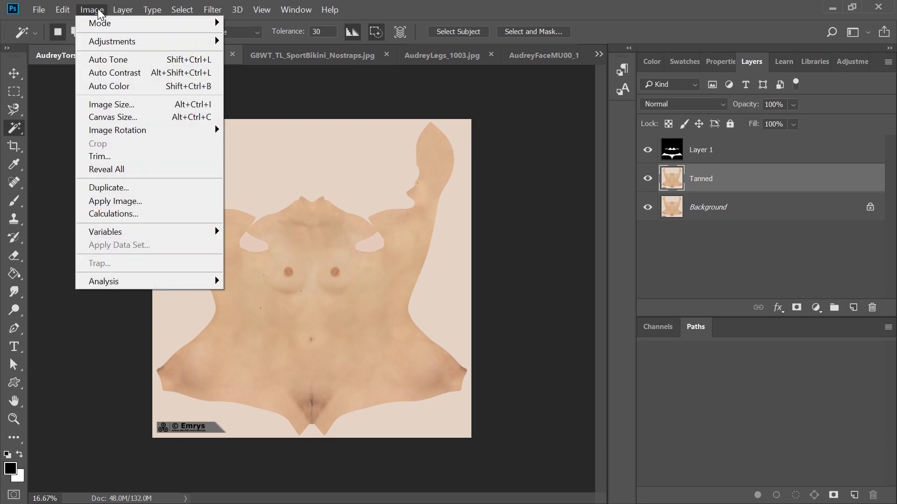
click(115, 105)
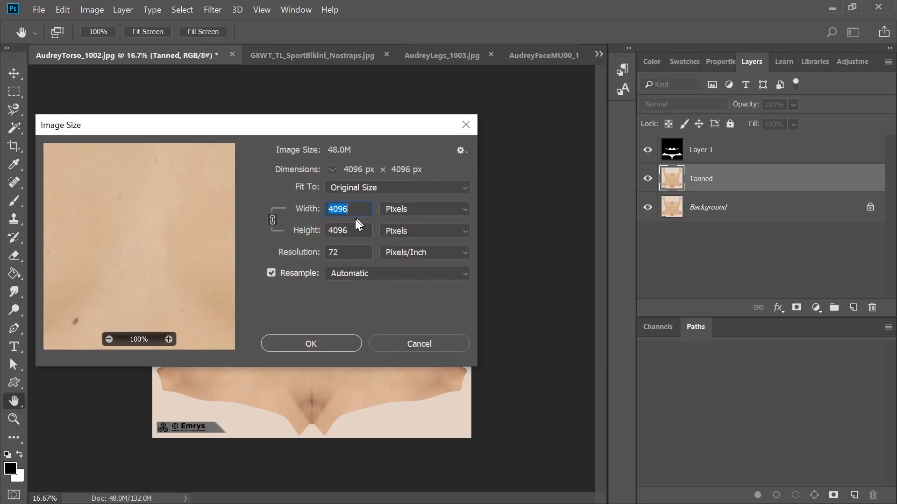
click(466, 124)
key(w)
Step: Check the pixel dimensions of the G8WT_TL_SportBikini_Nostraps.jpg mask without resizing it
click(337, 57)
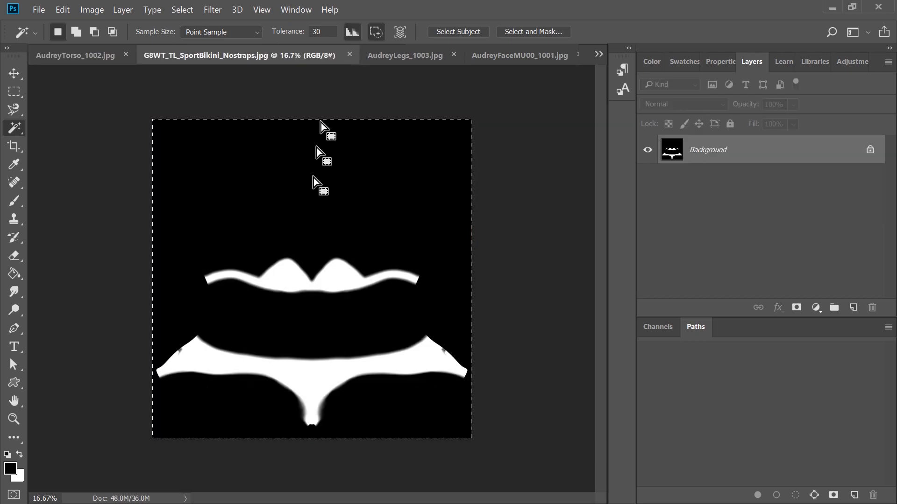
click(91, 10)
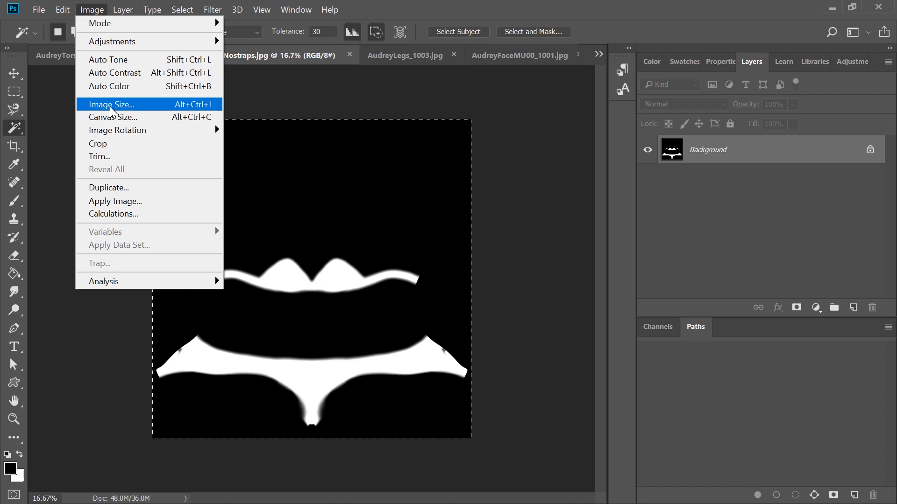
click(111, 108)
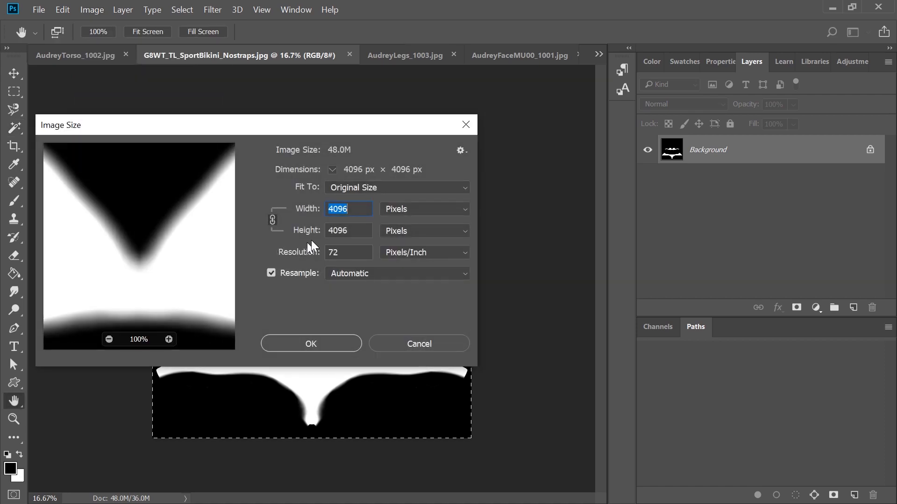
click(475, 125)
key(w)
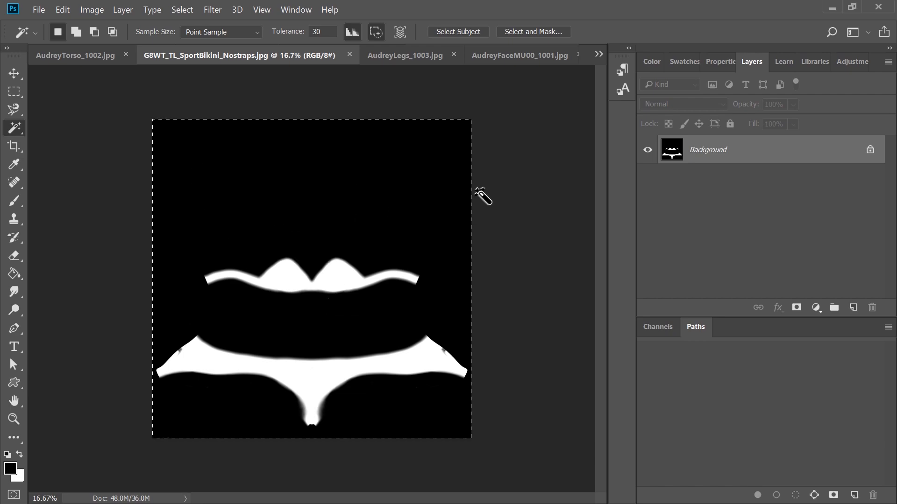
Step: Darken the Tanned layer of AudreyTorso_1002.jpg with a Levels adjustment, raising the shadow input level to about 91
click(72, 55)
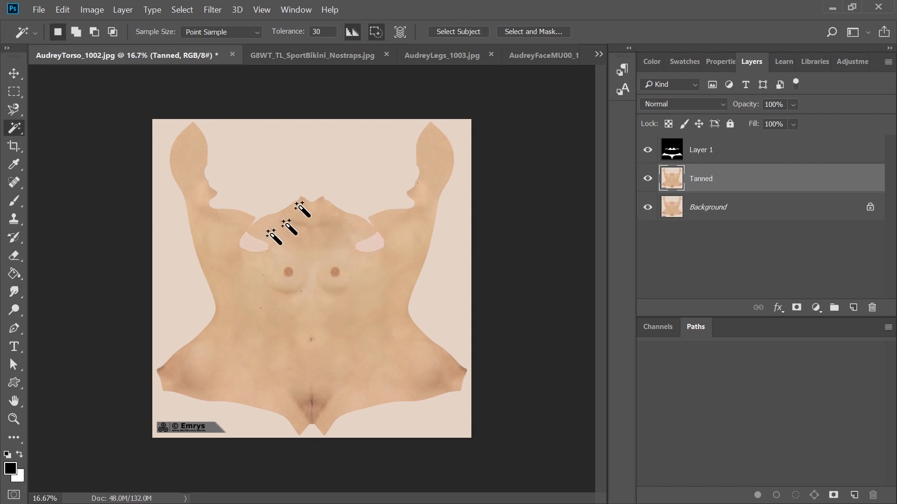
click(101, 14)
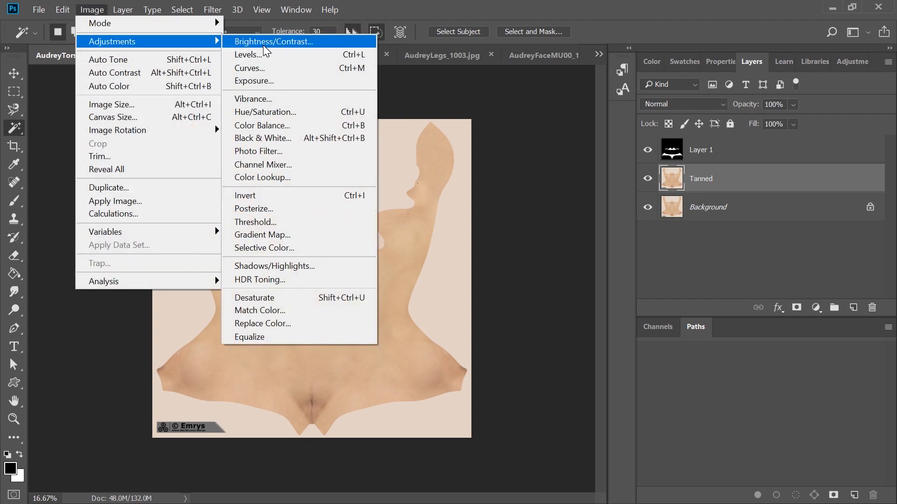
click(273, 55)
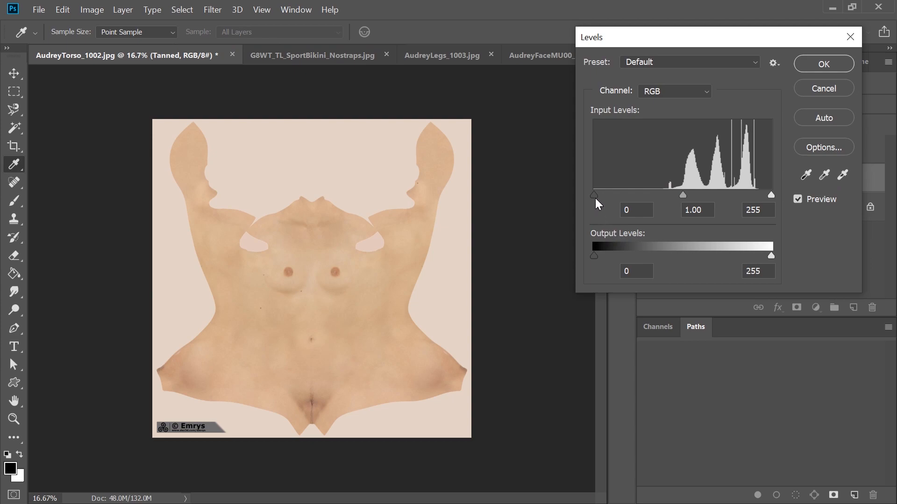
drag(595, 197, 657, 194)
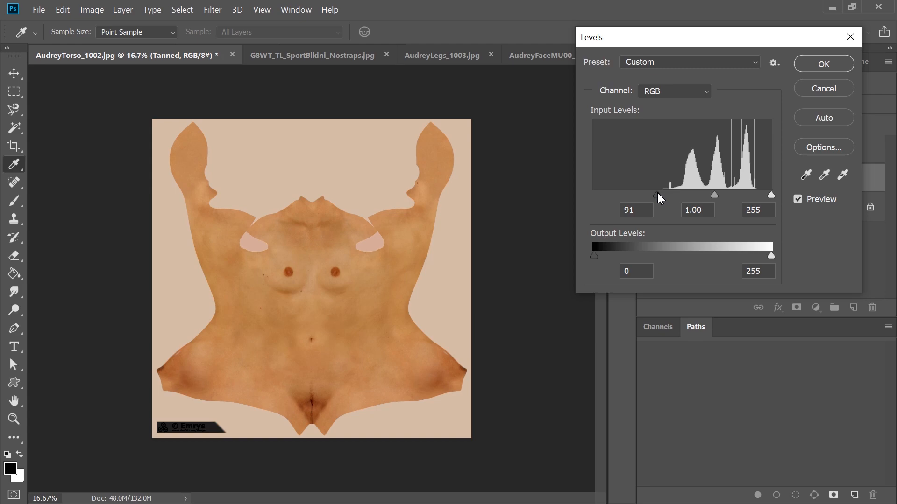
drag(654, 193, 657, 195)
click(658, 195)
click(808, 63)
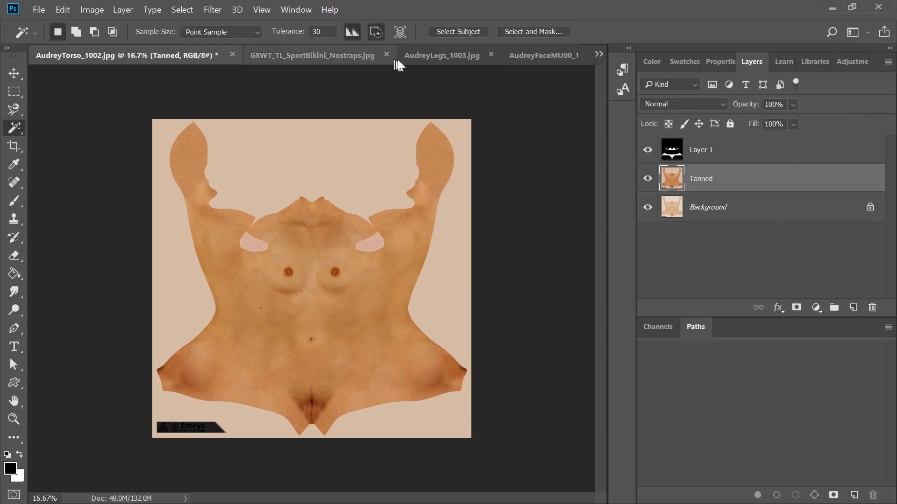
Step: Darken AudreyLegs_1003.jpg with a Levels adjustment, raising the shadow input level to about 89
click(439, 63)
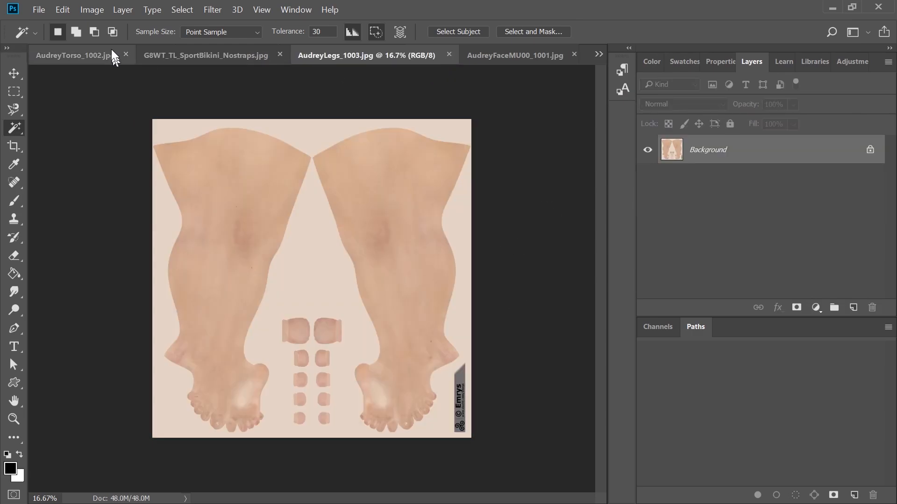
click(93, 10)
mouse_move(107, 41)
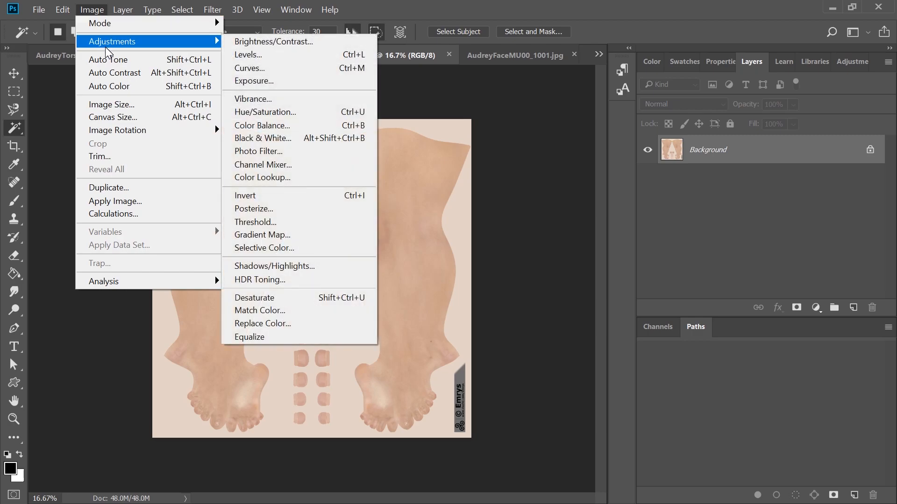
click(257, 55)
drag(594, 195, 657, 195)
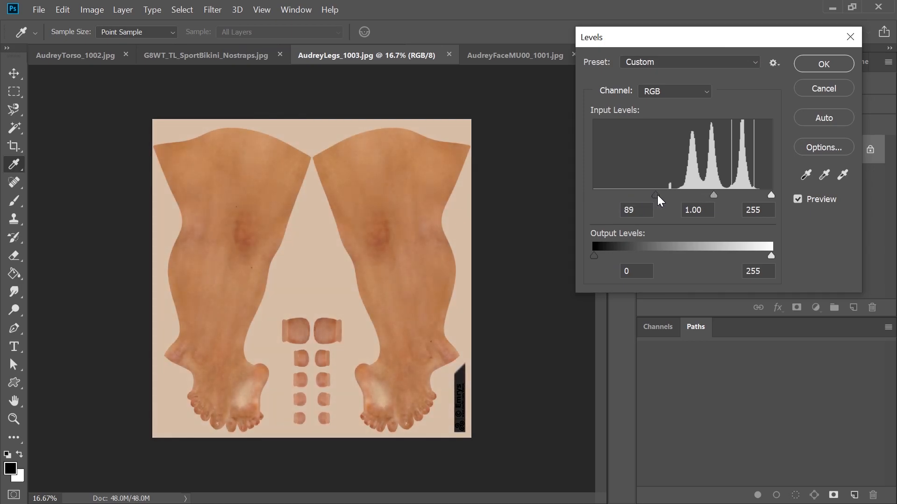
click(842, 64)
Step: Darken AudreyFaceMU00_1001.jpg with a Levels adjustment, raising the shadow input level to 91
click(528, 60)
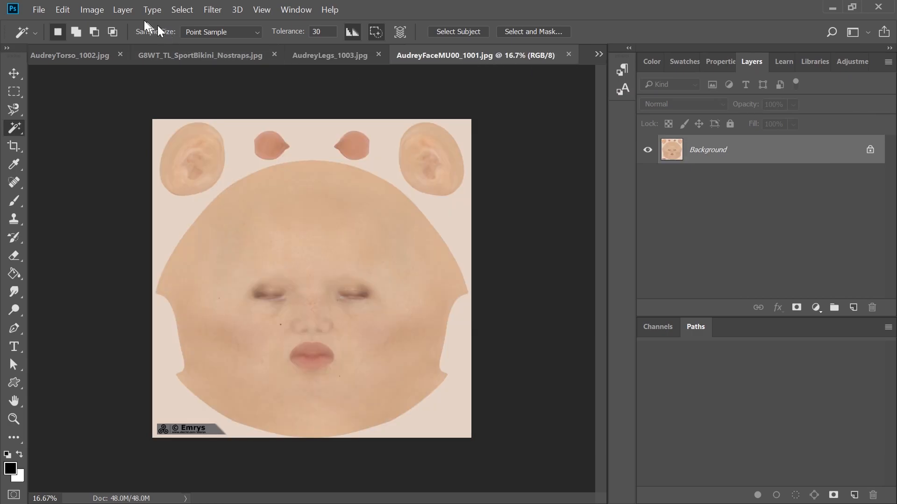
click(99, 11)
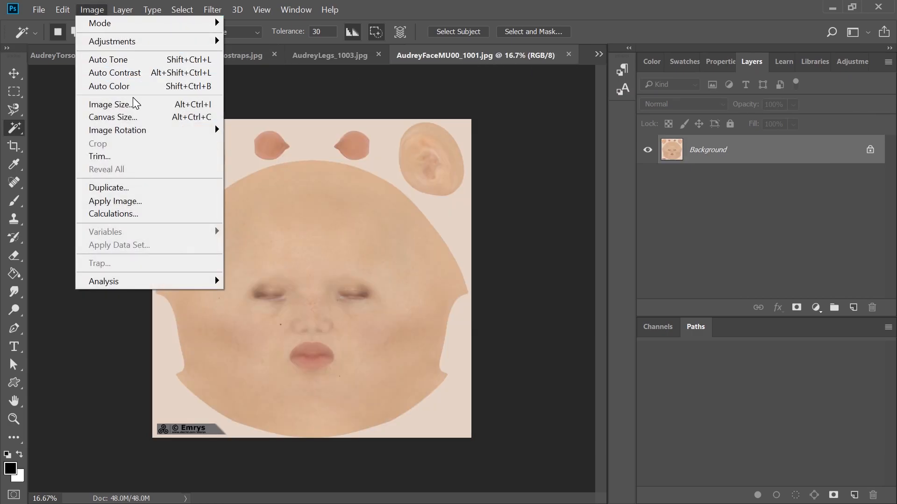
mouse_move(138, 41)
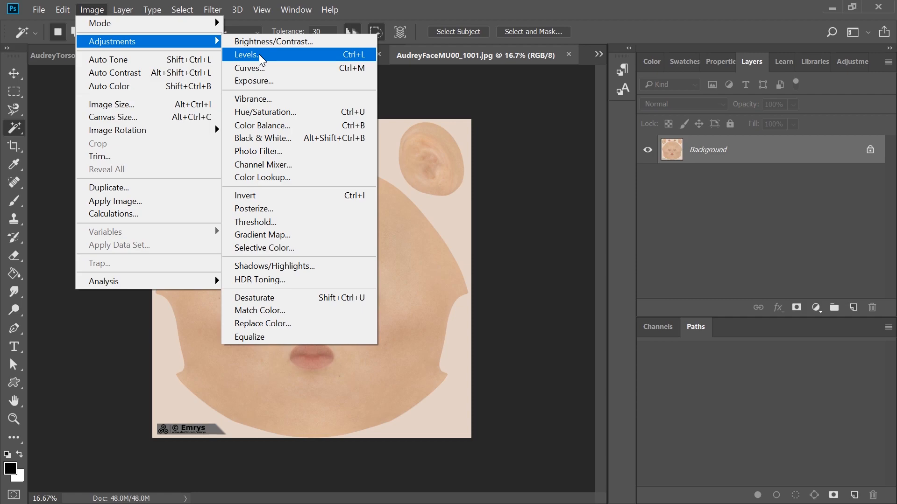
click(246, 54)
drag(596, 198, 656, 192)
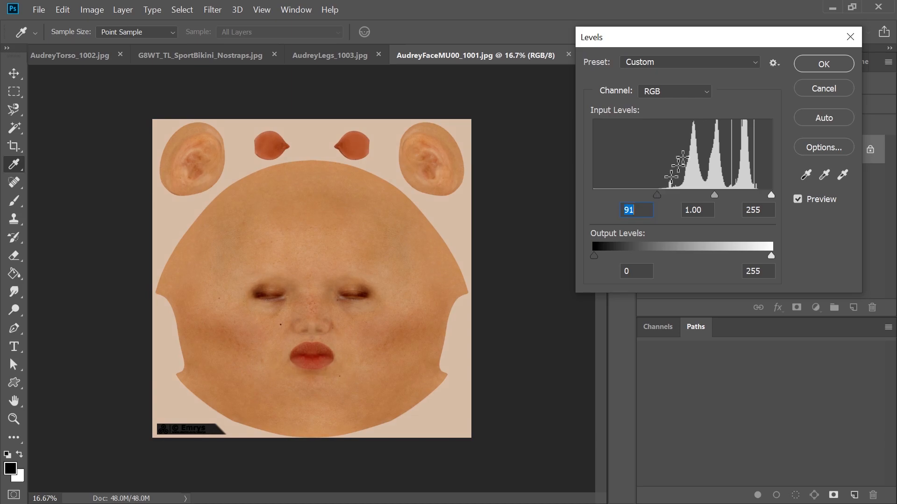
click(818, 65)
key(w)
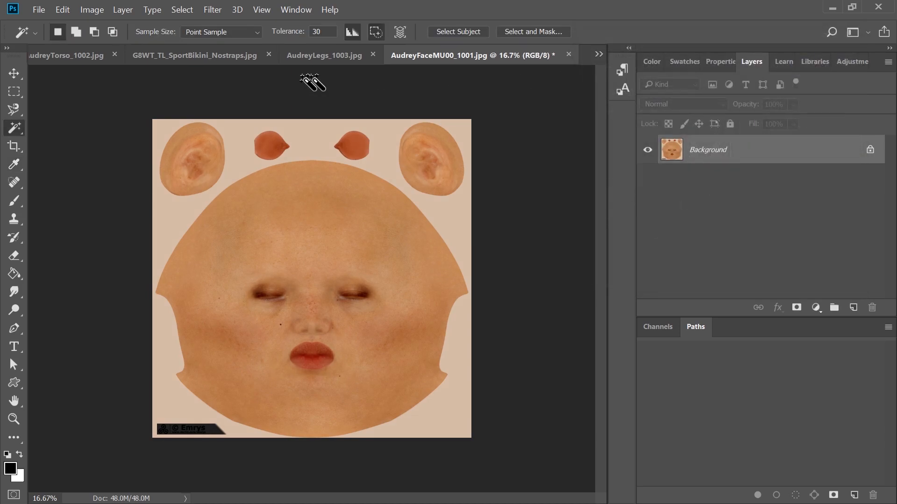
Step: Darken AudreyArms_1004.jpg with a Levels adjustment, raising the shadow input level to 91
click(597, 51)
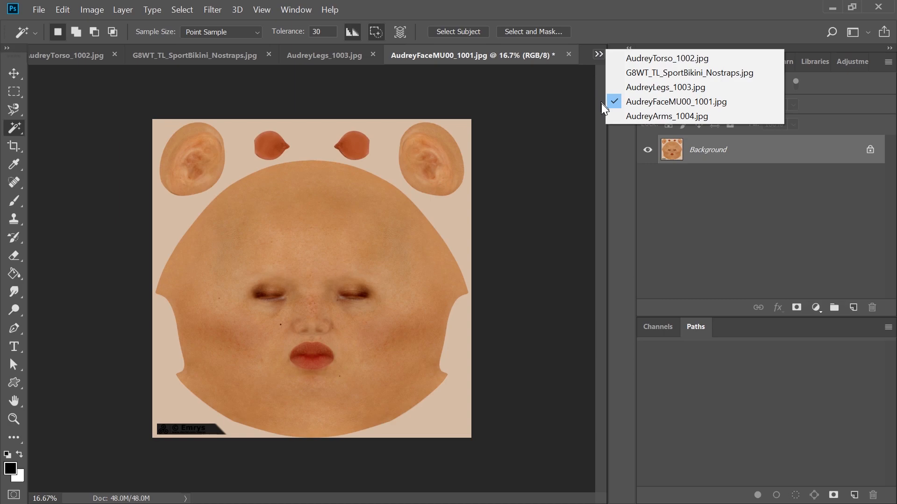
click(611, 115)
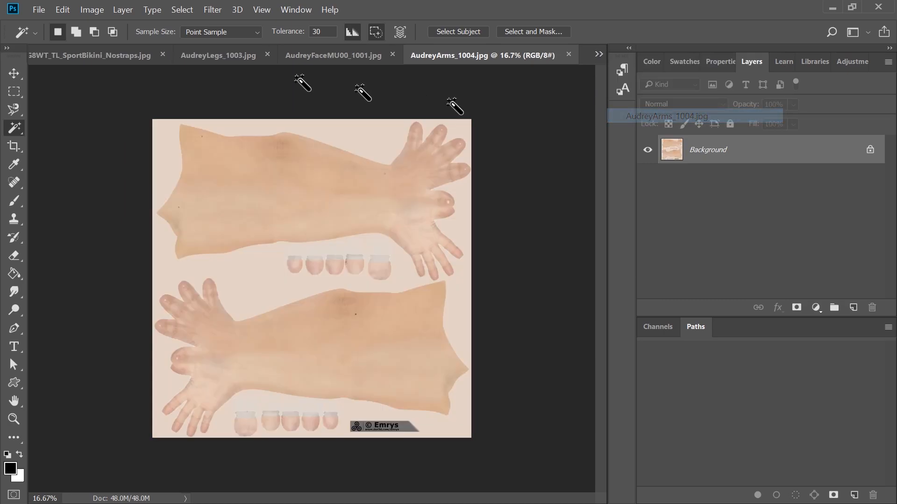
click(93, 11)
mouse_move(144, 41)
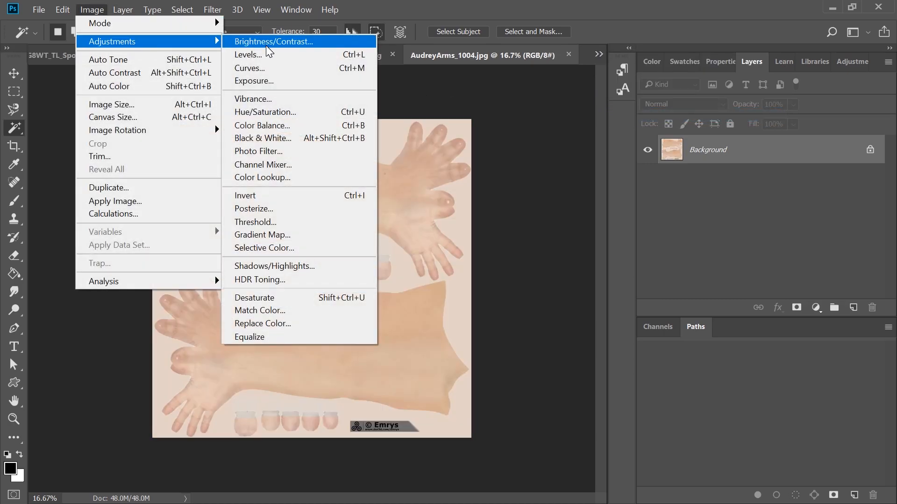
click(268, 56)
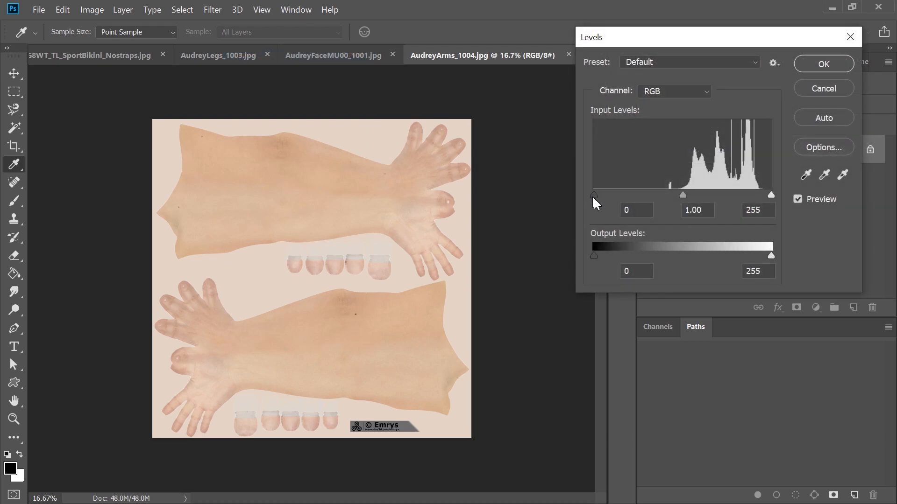
drag(593, 195, 657, 192)
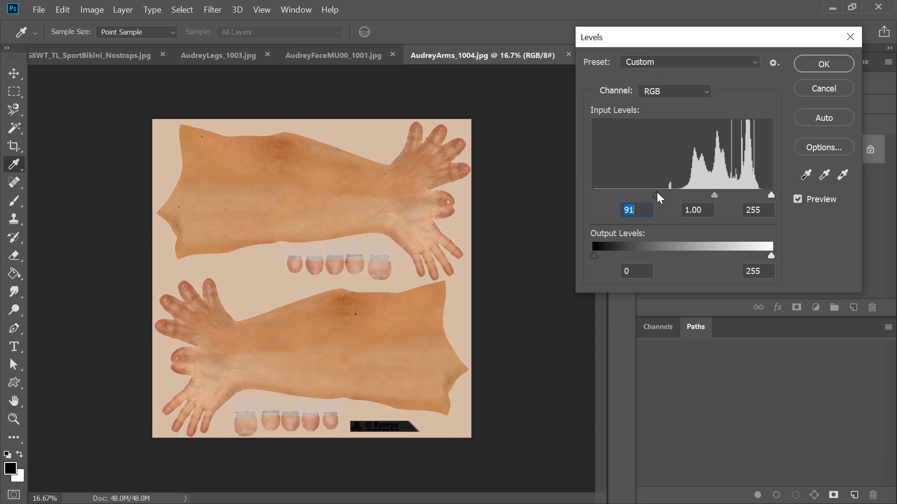
click(823, 64)
key(w)
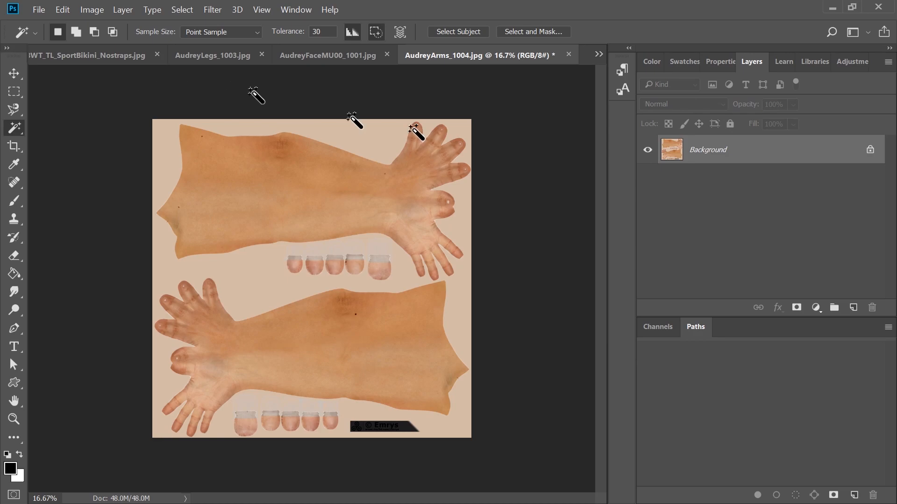
Step: Set the fill of Layer 1 in AudreyTorso_1002.jpg to 100% and select the mask's black area with the Magic Wand
click(602, 54)
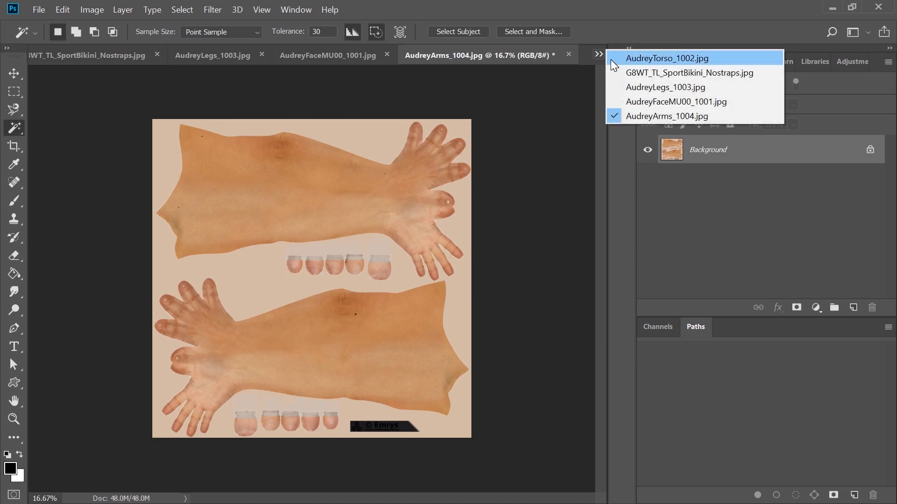
click(612, 59)
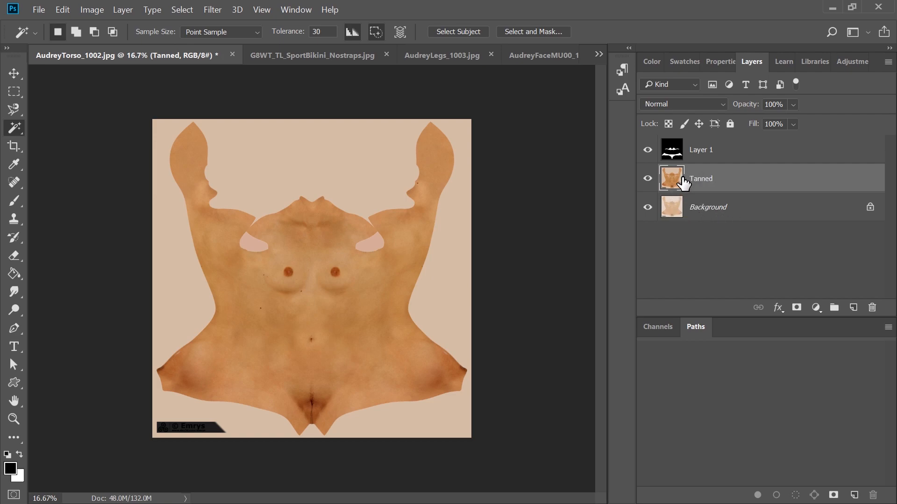
click(727, 153)
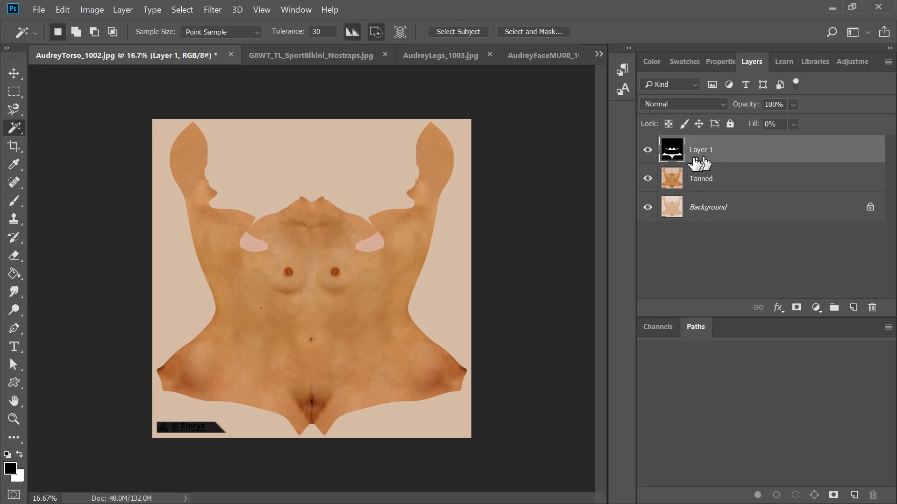
click(793, 124)
drag(793, 140, 878, 148)
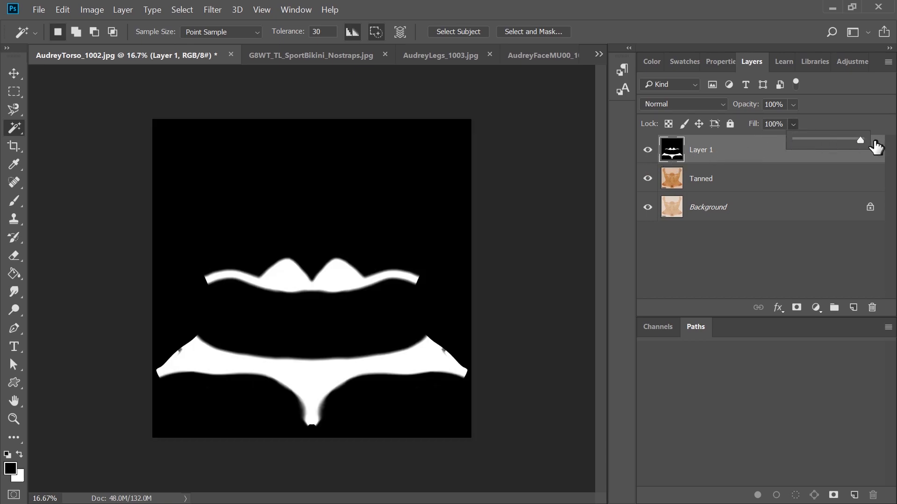
click(369, 187)
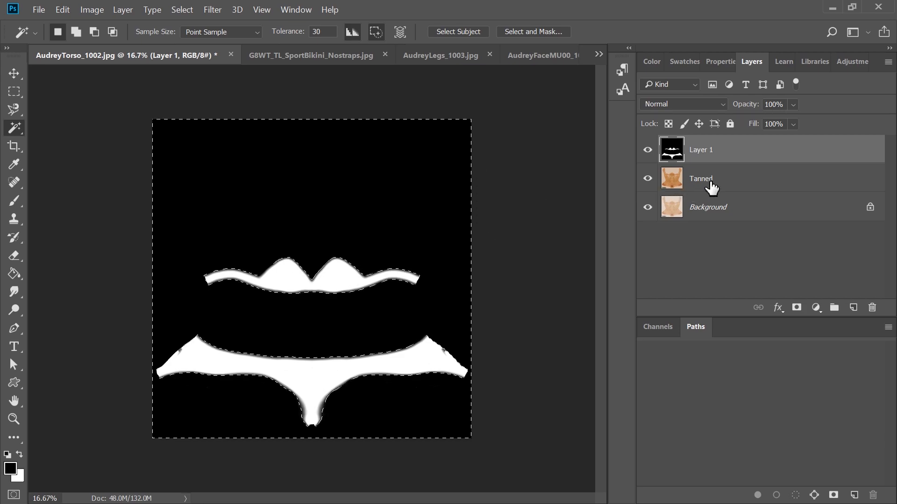
Step: Hide Layer 1 and add a layer mask to the Tanned layer that reveals the selection
click(648, 150)
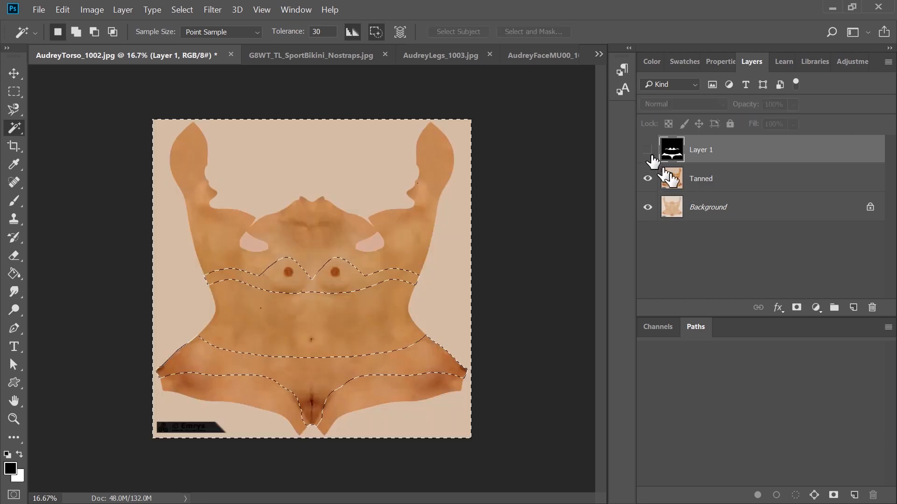
click(724, 180)
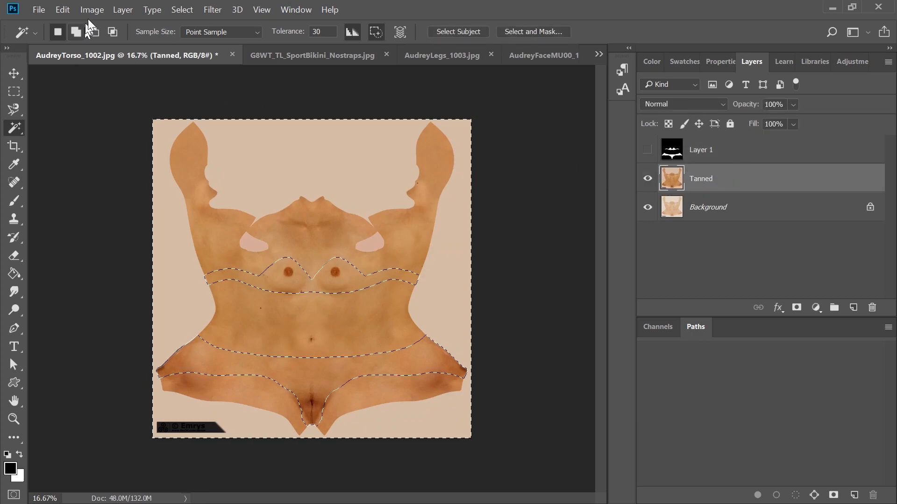
click(121, 9)
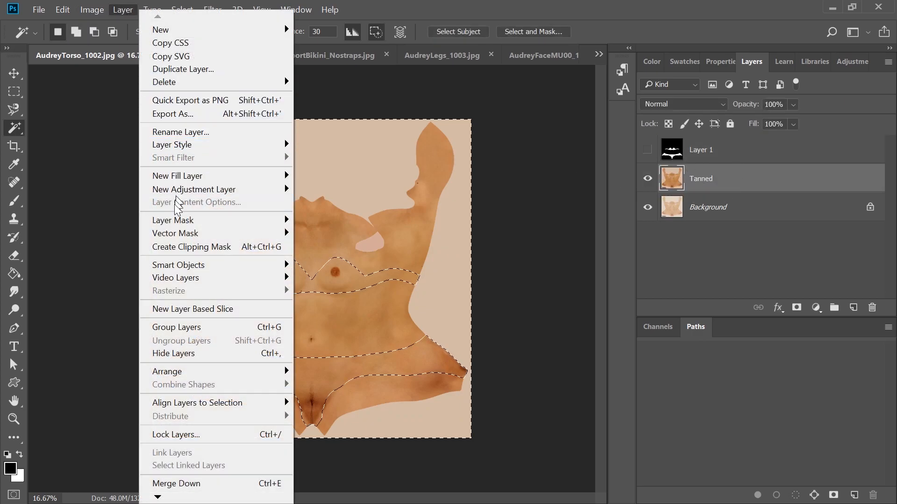
mouse_move(183, 221)
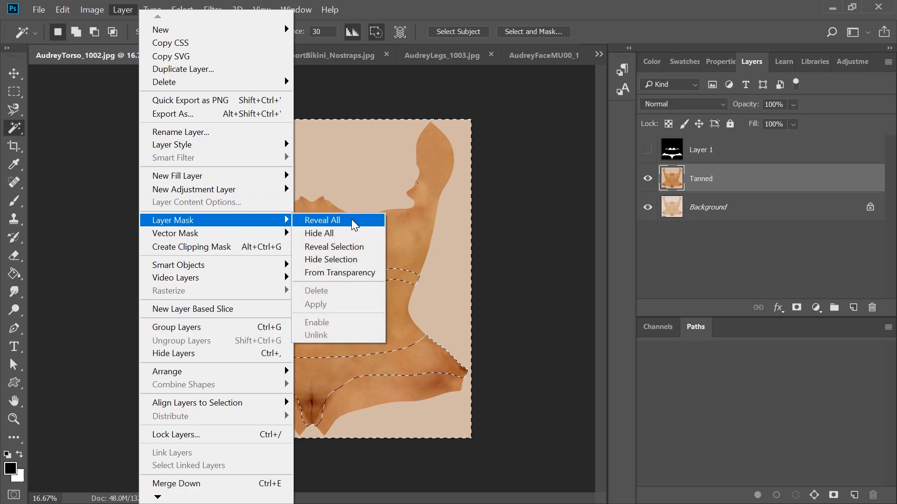
click(340, 248)
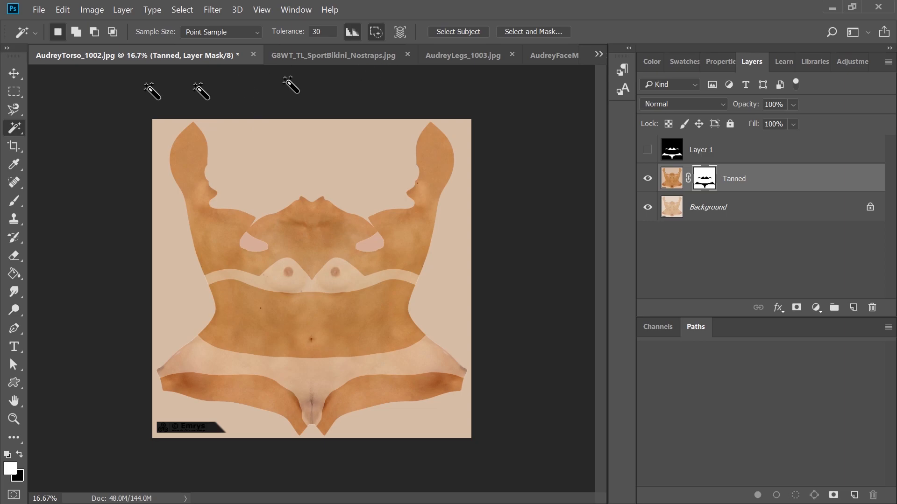
Step: Quick-export the torso texture to the Downloads folder as AudreyTorso_1002.png, replacing the existing file
click(36, 9)
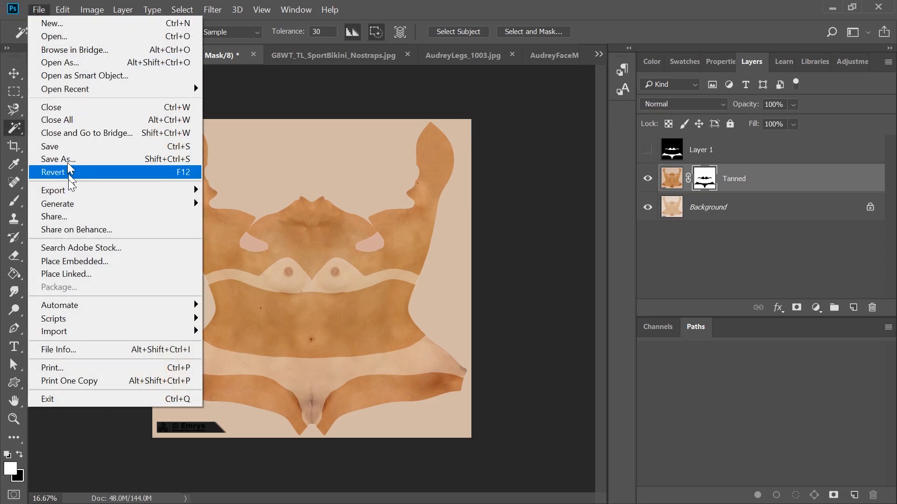
mouse_move(71, 189)
click(214, 191)
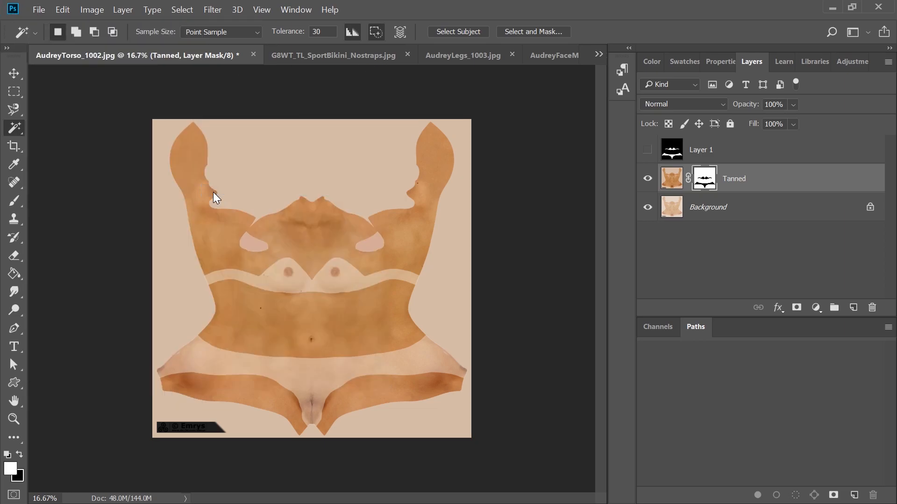
scroll(124, 245, up, 1)
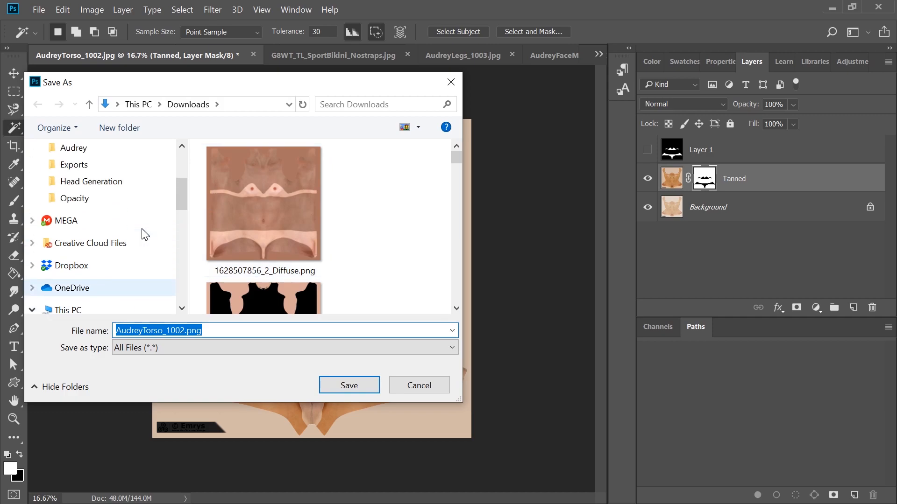
click(341, 384)
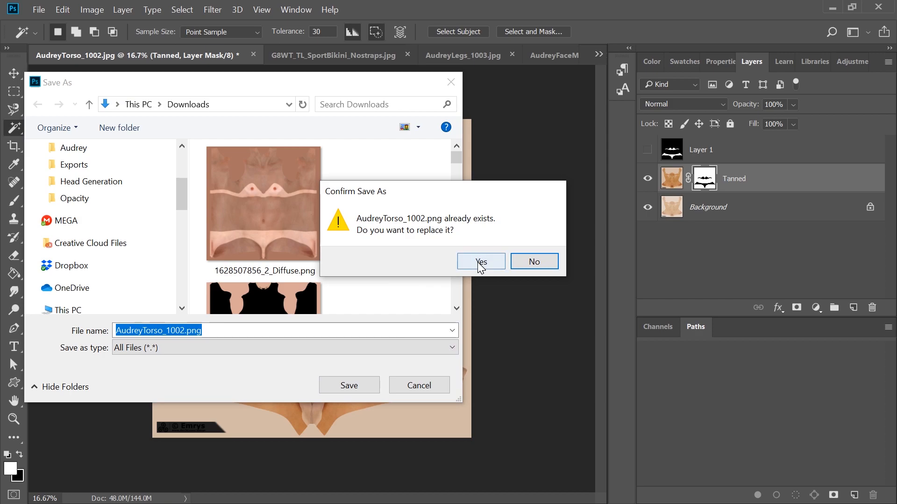
click(481, 262)
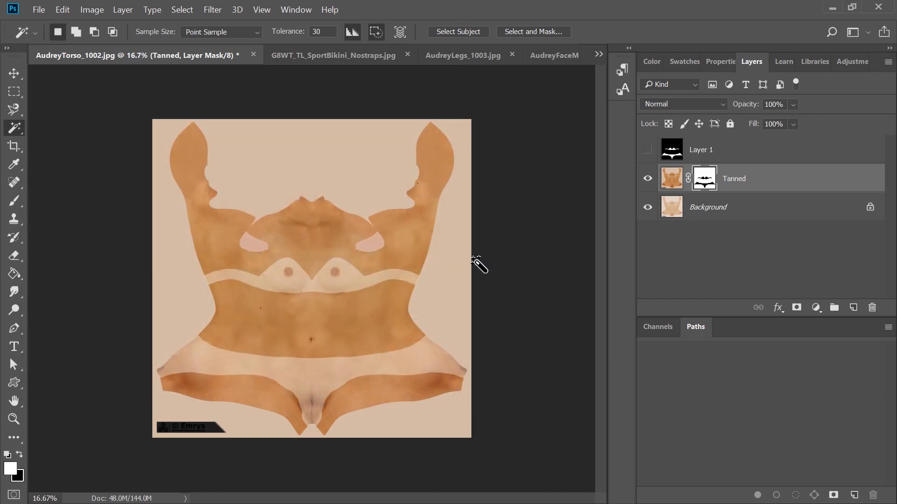
Step: Quick-export AudreyLegs_1003.jpg to the Downloads folder as AudreyLegs_1003.png
click(476, 54)
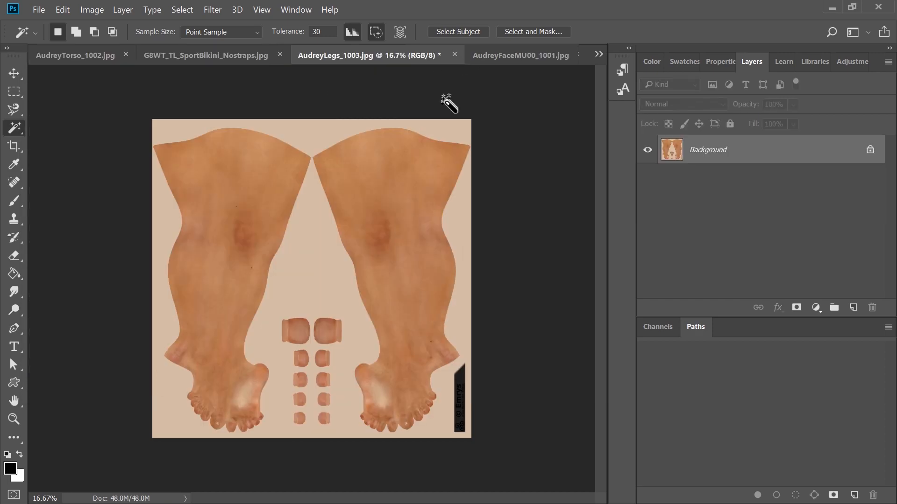
click(38, 11)
mouse_move(89, 191)
click(230, 195)
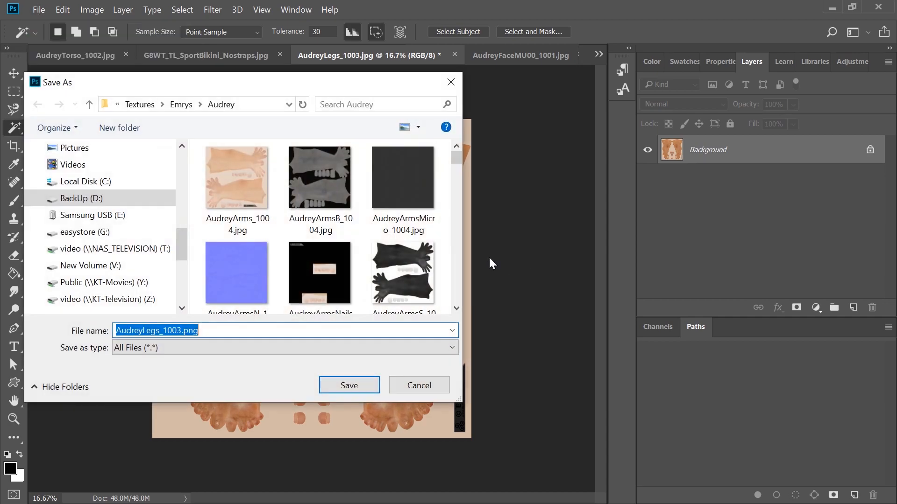
scroll(70, 197, up, 6)
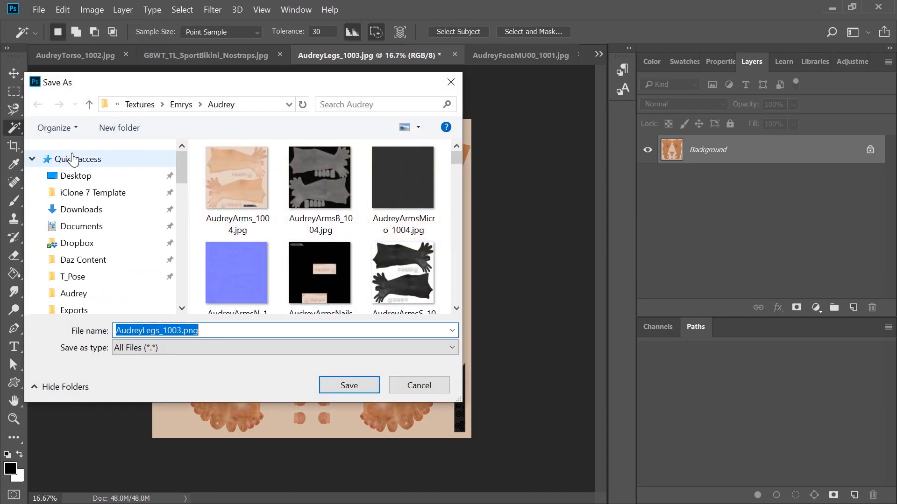
click(81, 210)
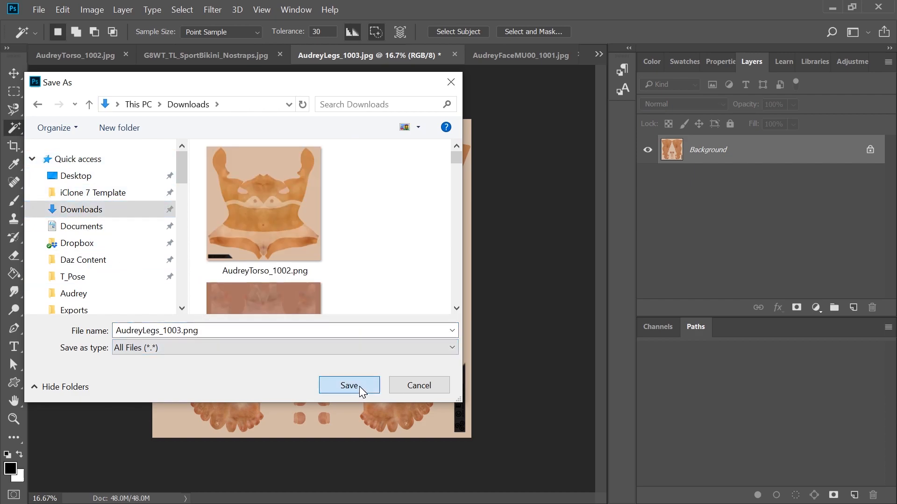
click(359, 386)
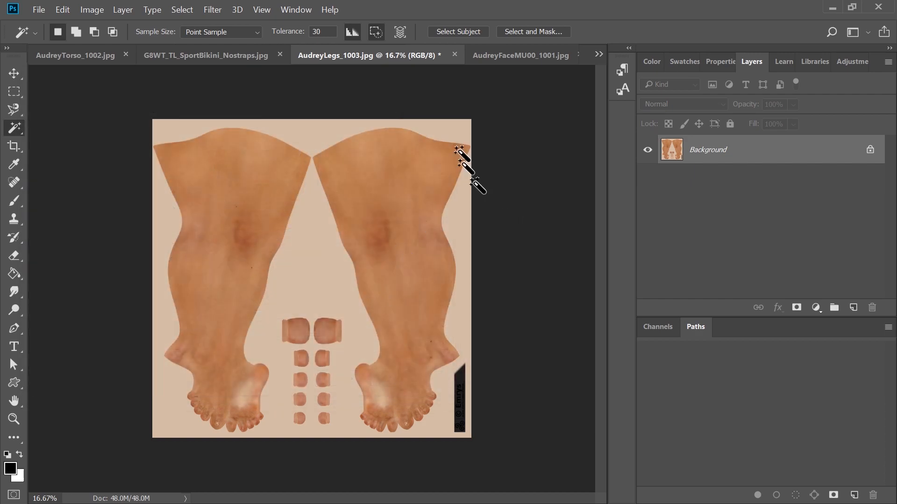
Step: Switch to the AudreyFaceMU00_1001.jpg document
click(492, 62)
click(35, 10)
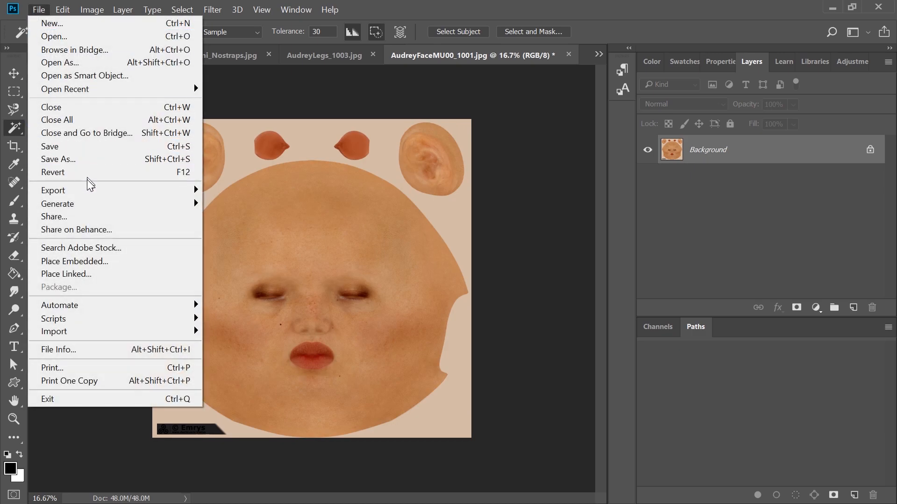
mouse_move(117, 190)
click(225, 203)
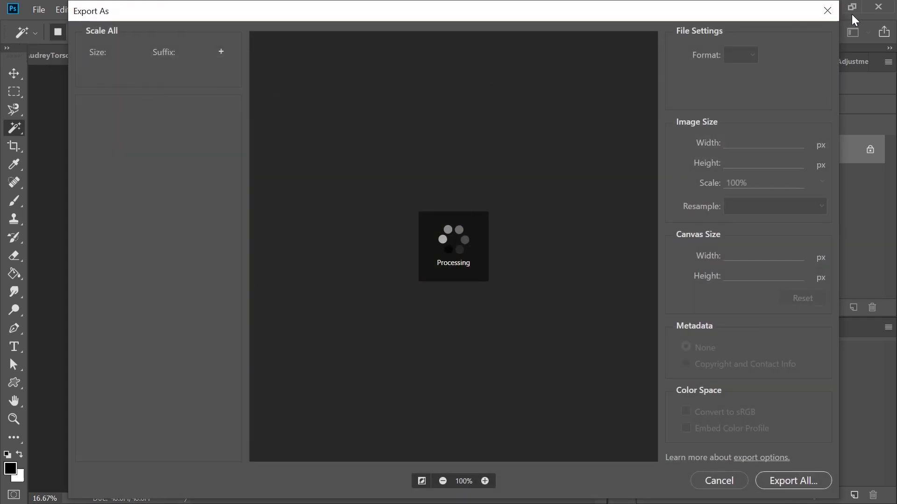
click(827, 10)
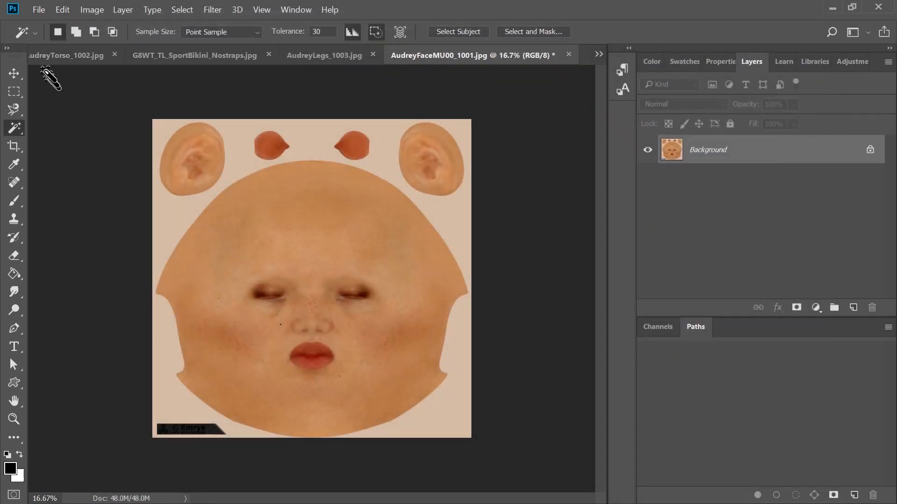
Step: Quick-export the face texture to the Downloads folder as AudreyFaceMU00_1001.png
click(49, 8)
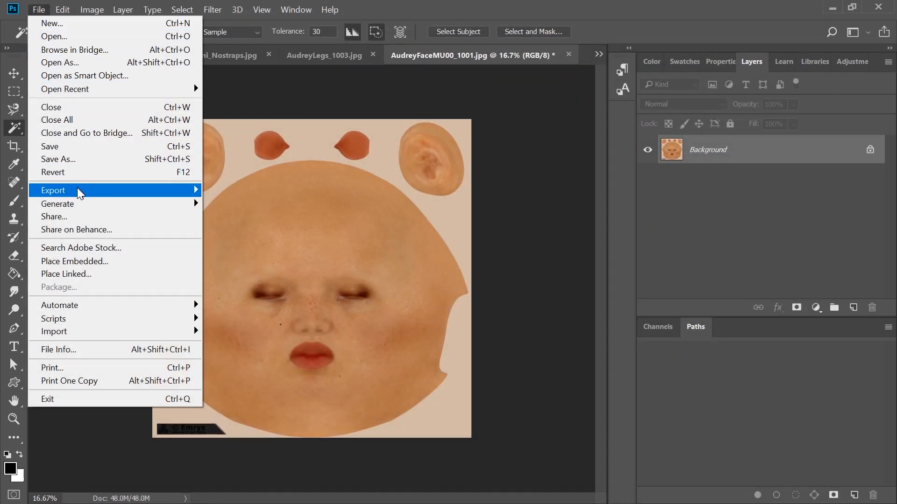
mouse_move(179, 190)
click(213, 191)
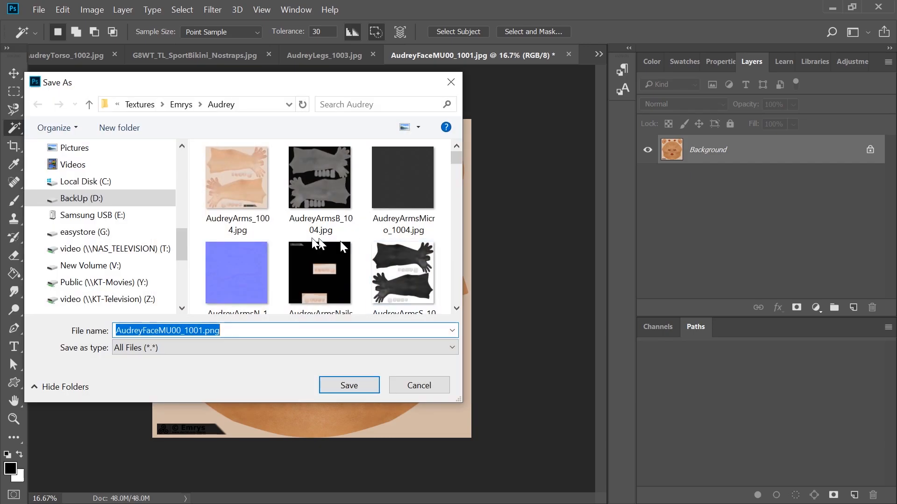
scroll(102, 196, up, 1)
scroll(142, 209, up, 6)
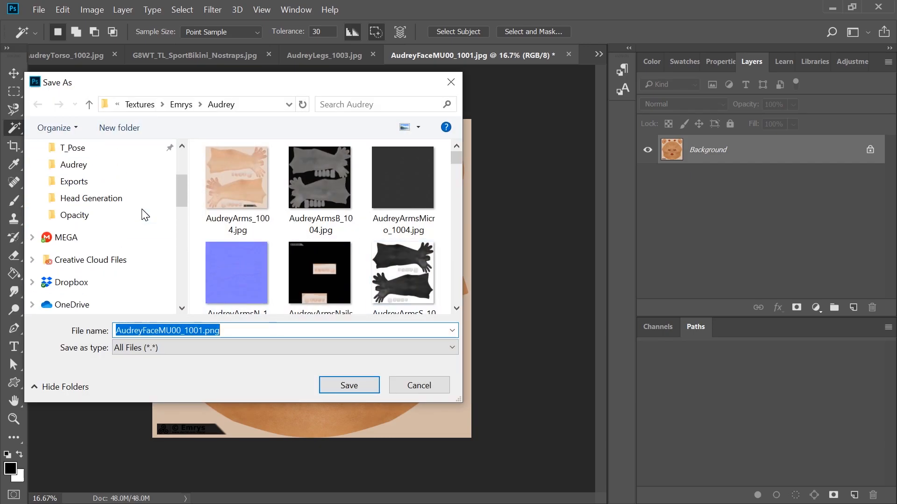
click(110, 211)
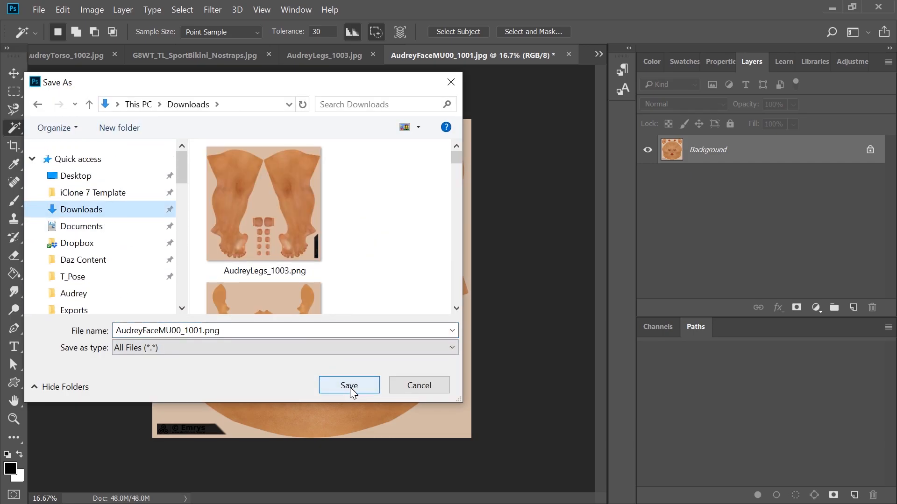
click(350, 387)
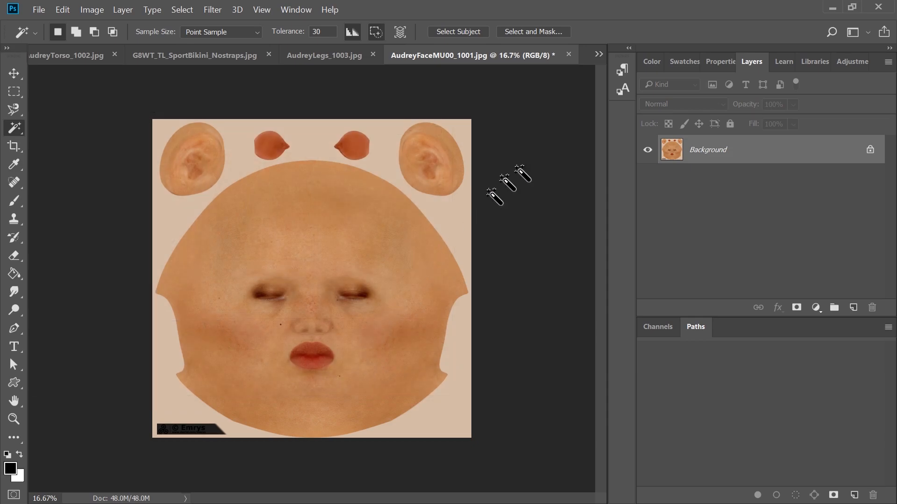
Step: Switch to the AudreyArms_1004.jpg document and quick-export it to the Downloads folder as AudreyArms_1004.png
click(598, 54)
click(619, 116)
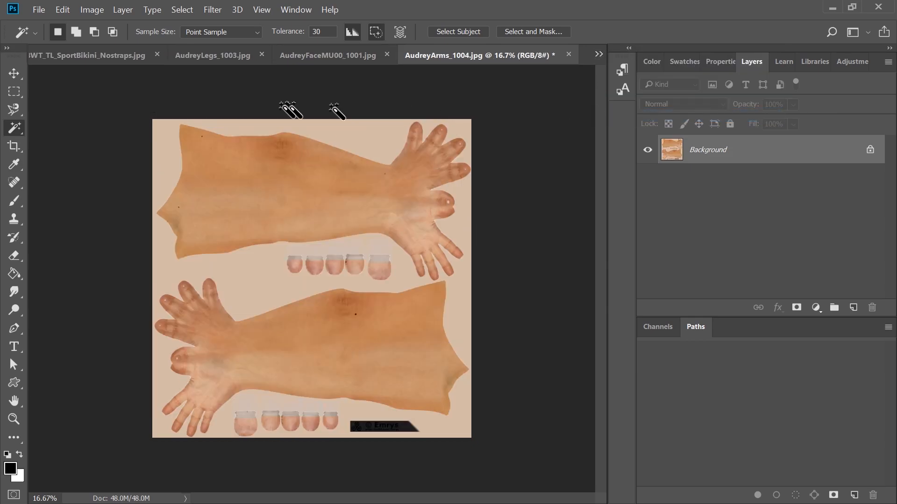
click(38, 11)
mouse_move(70, 190)
click(247, 189)
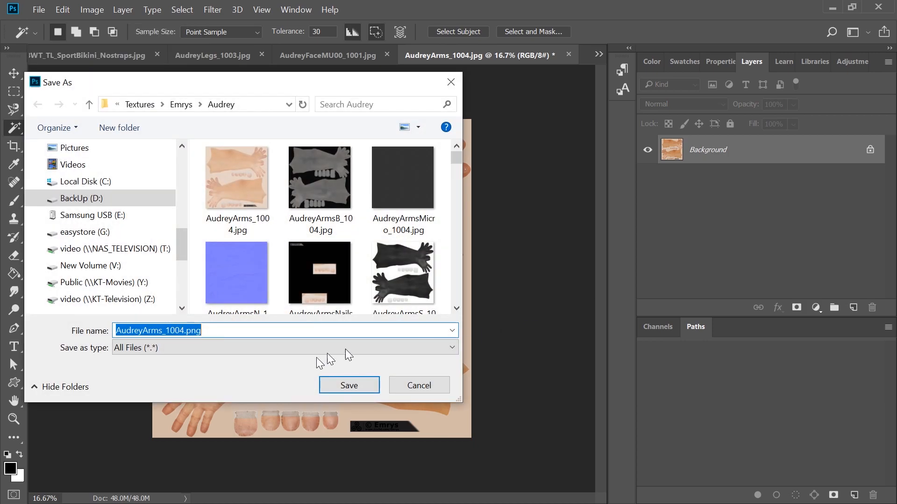
scroll(89, 208, up, 8)
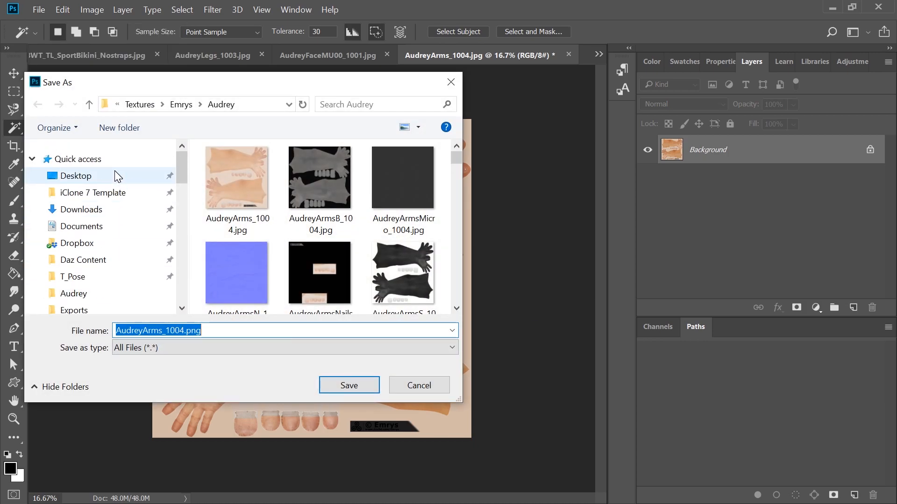
click(112, 211)
click(362, 384)
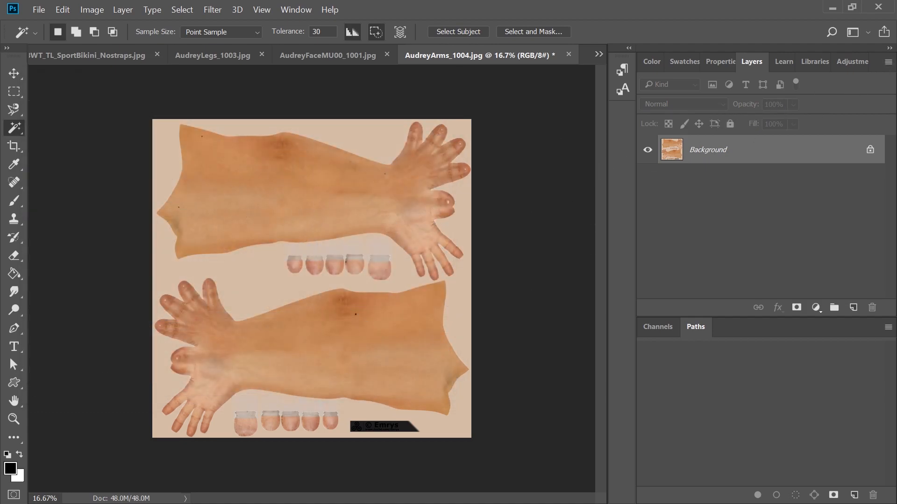
Step: Switch to DAZ Studio and load AudreyArms_1004.png from Downloads as the Arms surface's Base Color map
key(alt+Tab)
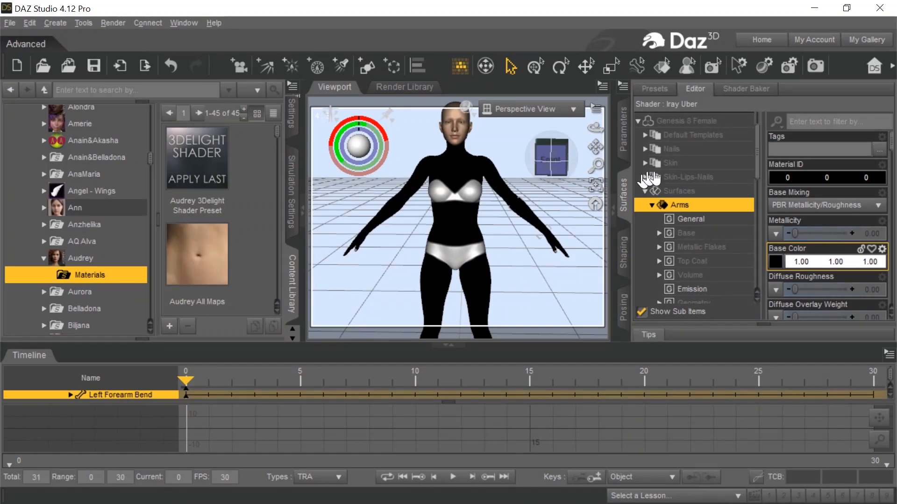
click(773, 262)
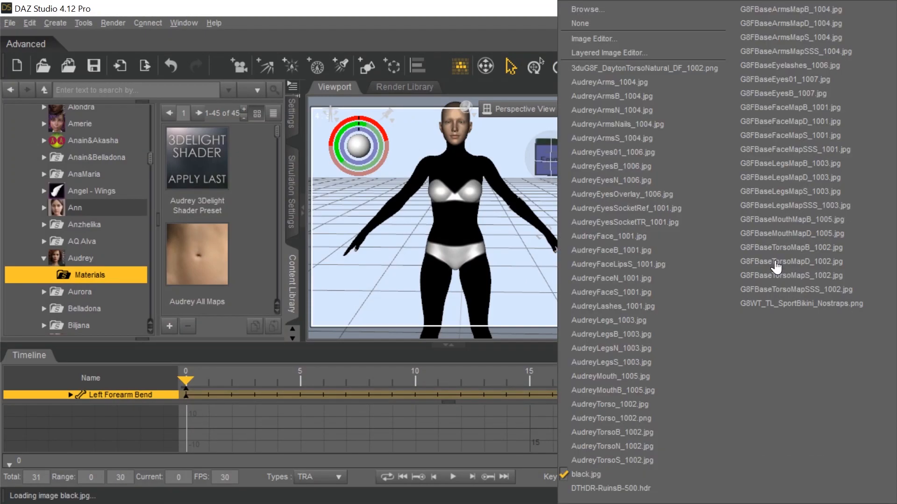
click(603, 9)
scroll(35, 219, up, 2)
scroll(35, 219, up, 5)
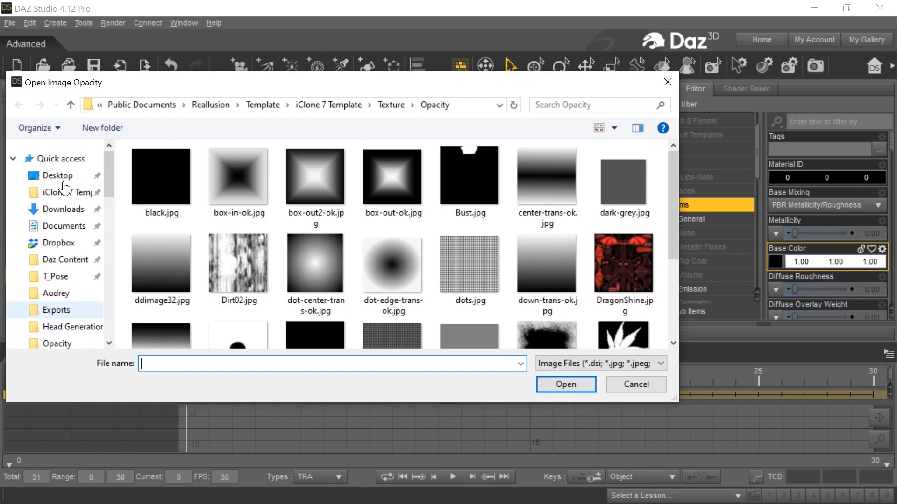
click(64, 209)
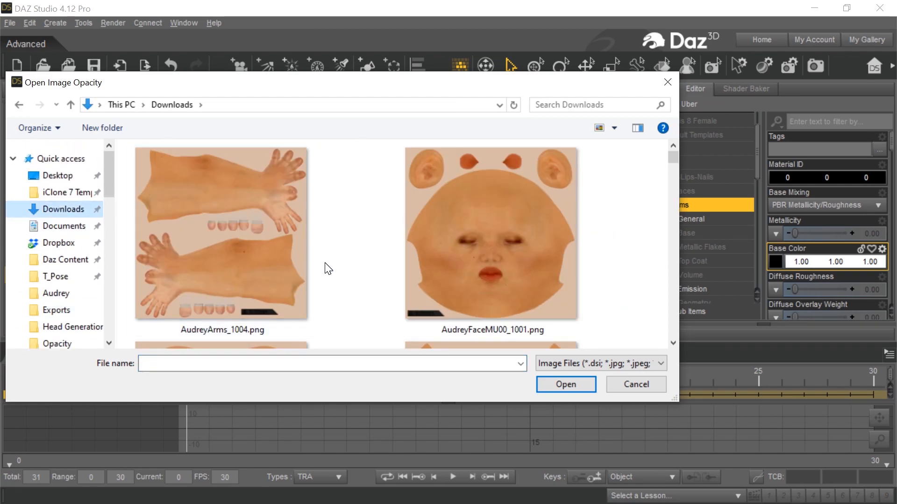
double_click(233, 255)
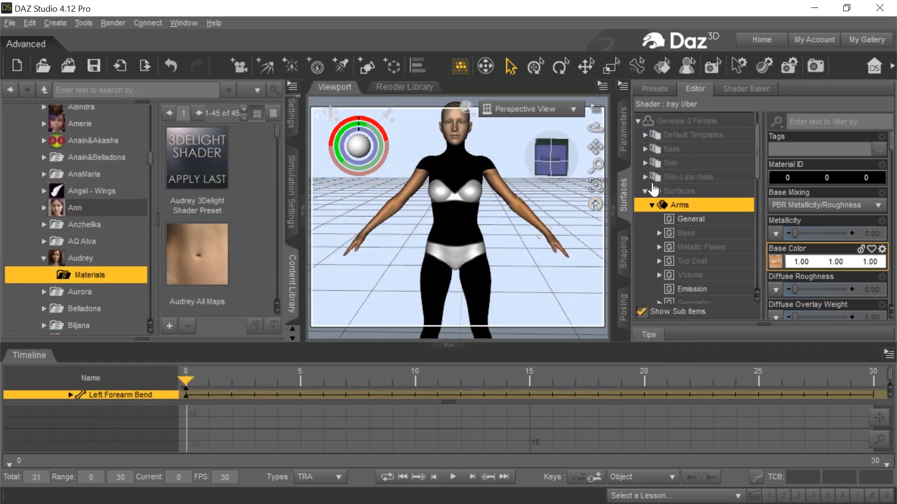
Step: Select the Face surface and load AudreyFaceMU00_1001.png from Downloads as its Base Color map
scroll(648, 233, down, 4)
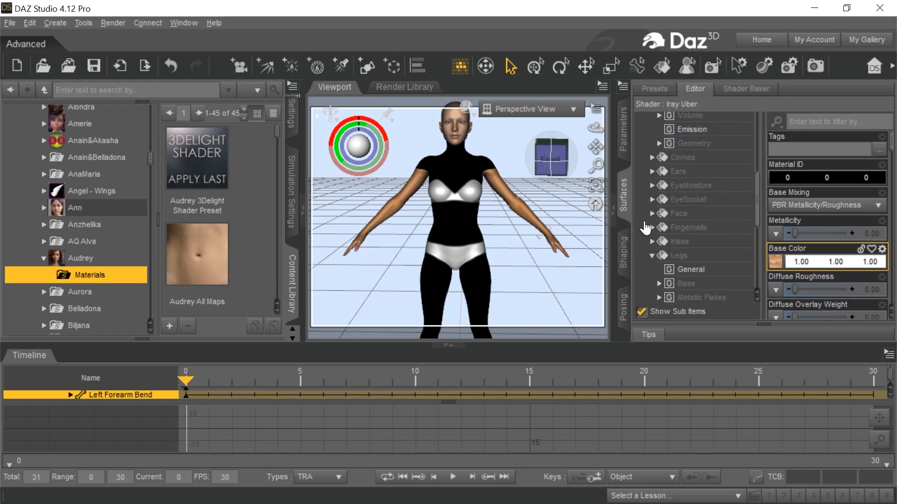
click(651, 215)
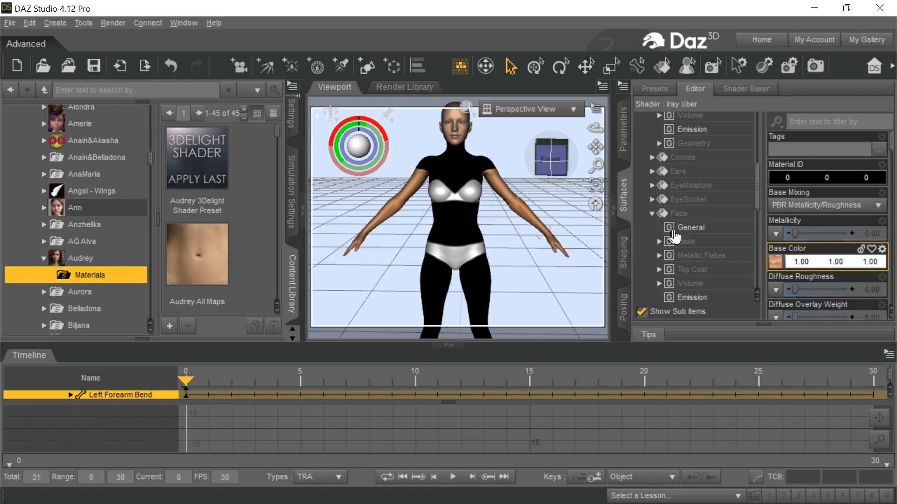
click(709, 217)
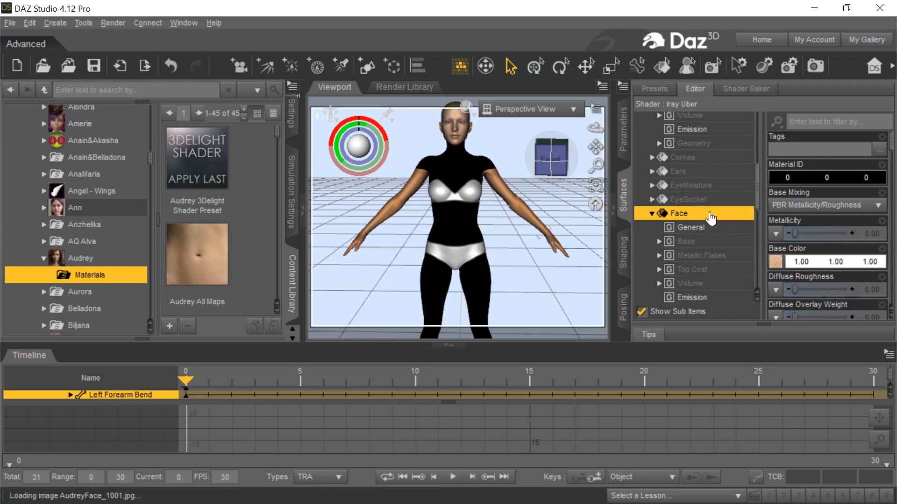
click(775, 261)
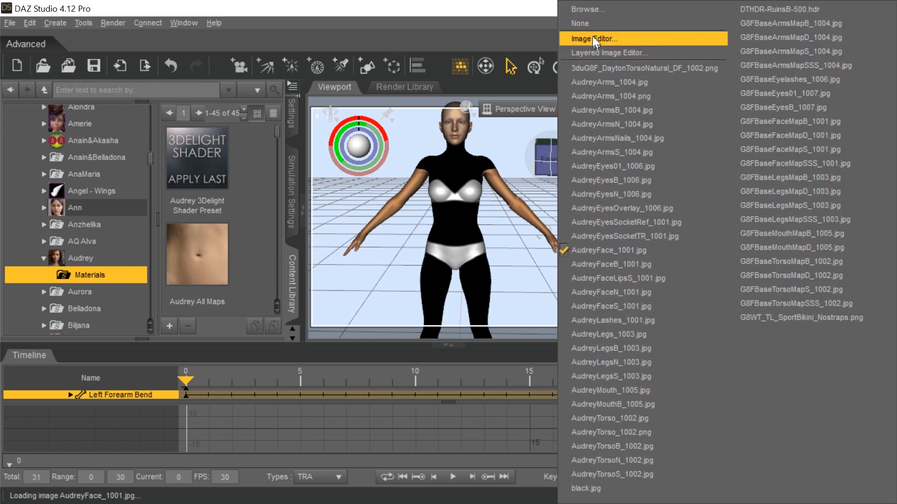
click(590, 13)
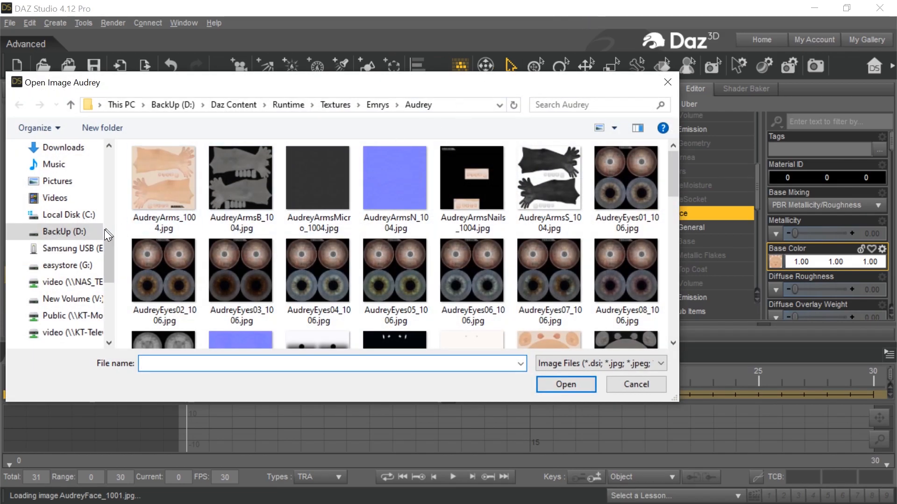
scroll(59, 234, up, 5)
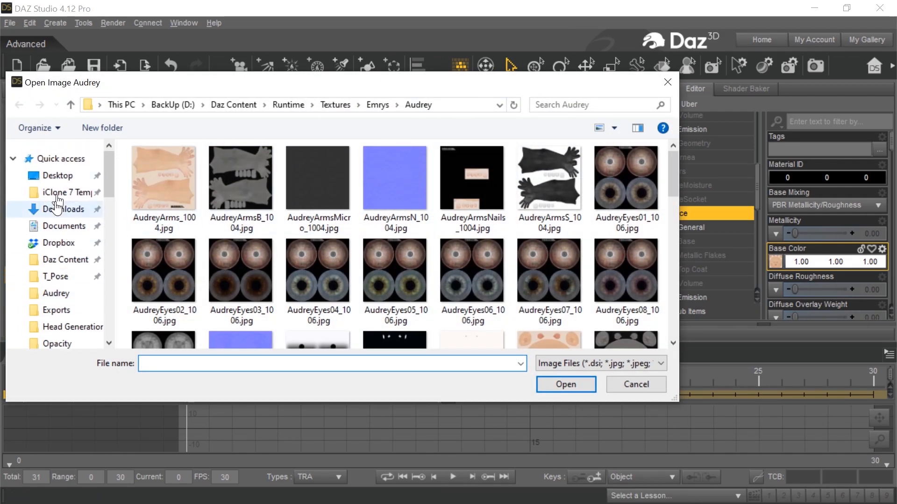
click(61, 210)
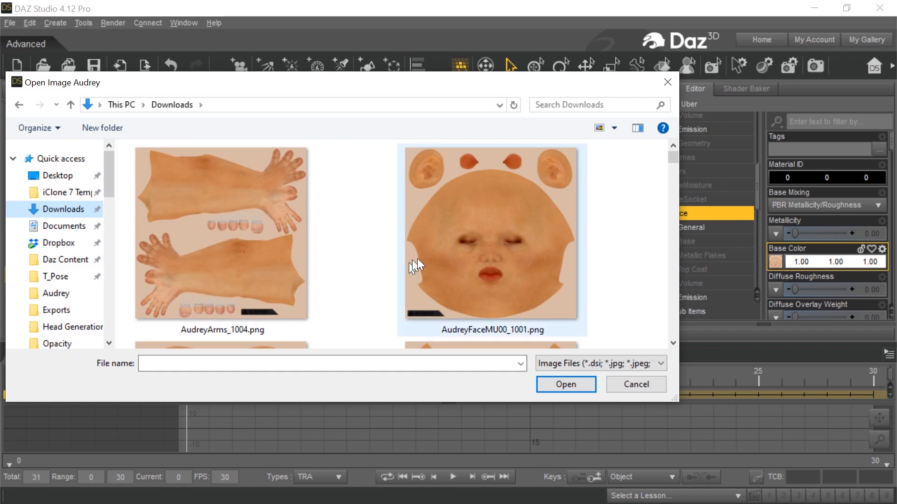
double_click(444, 249)
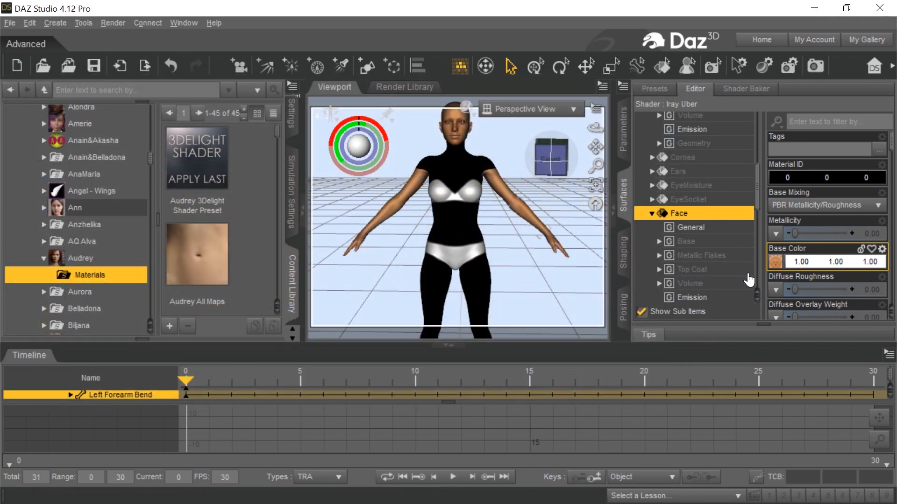
Step: Expand and select the Torso surface of the Genesis 8 Female figure
scroll(749, 279, down, 4)
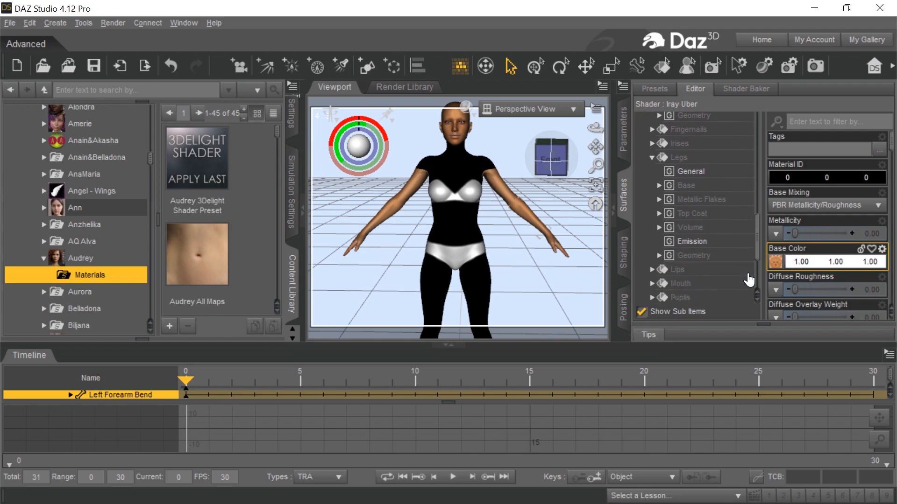
scroll(747, 278, down, 4)
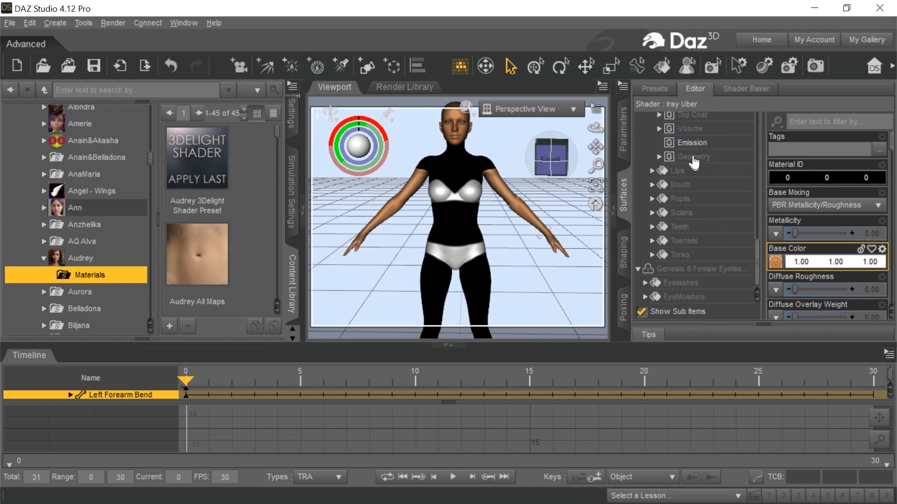
click(652, 255)
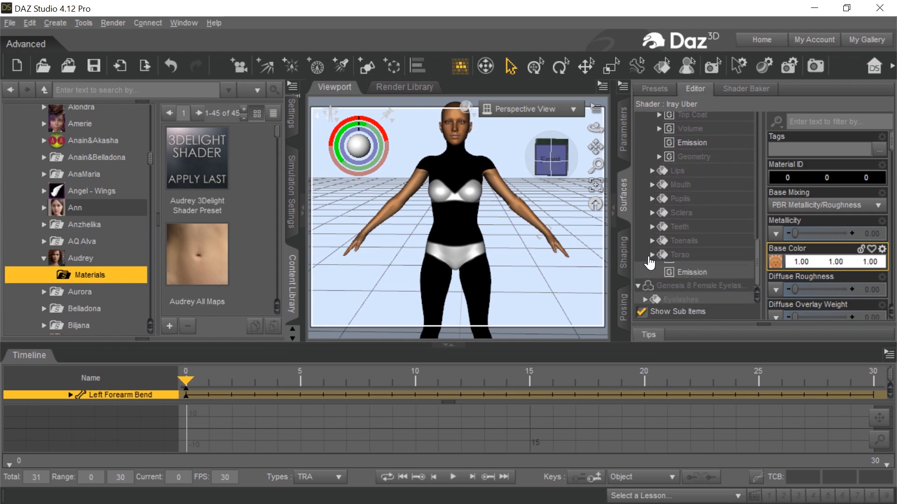
click(698, 256)
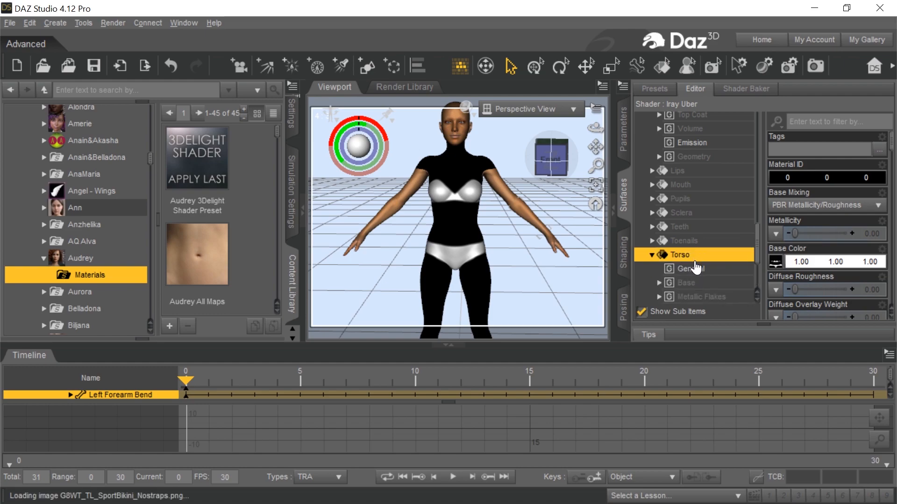
Step: Set the Torso surface's Base Color map to 3duG8F_DaytonTorsoNatural_DF_1002.png
click(775, 262)
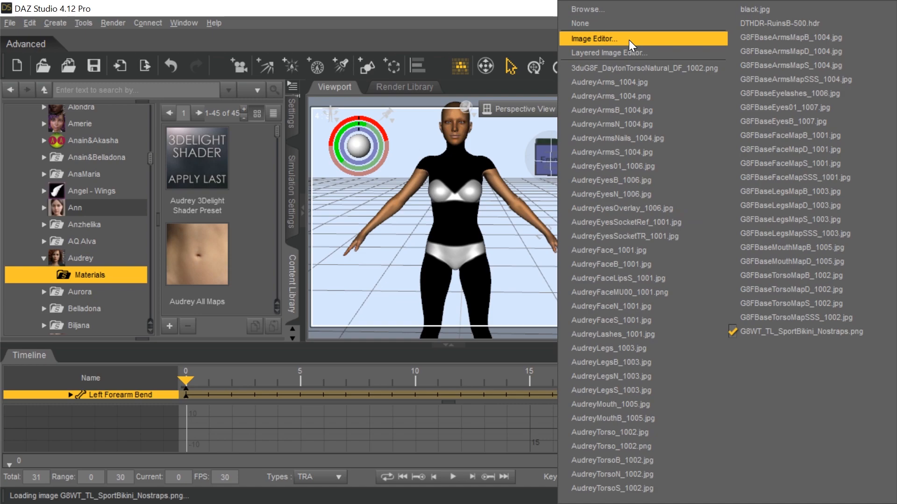
click(656, 68)
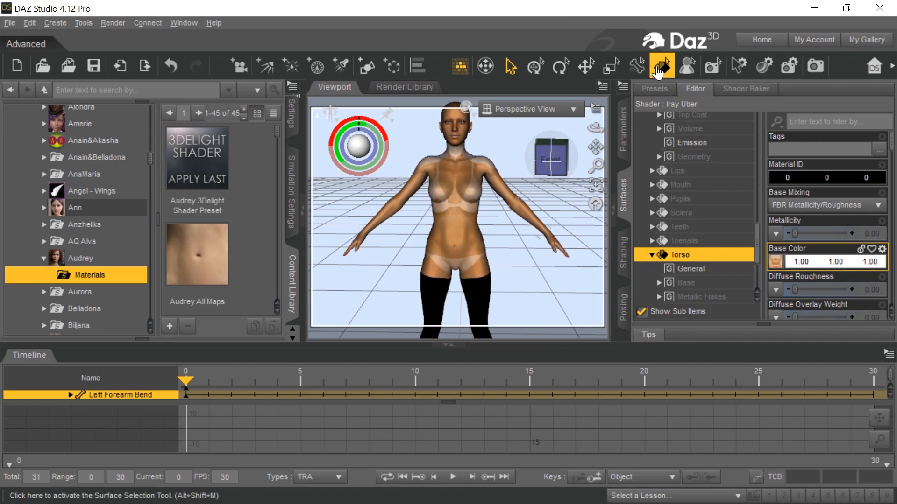
Step: Load AudreyTorso_1002.png from the Downloads folder as the Torso surface's Base Color map
click(776, 262)
click(629, 11)
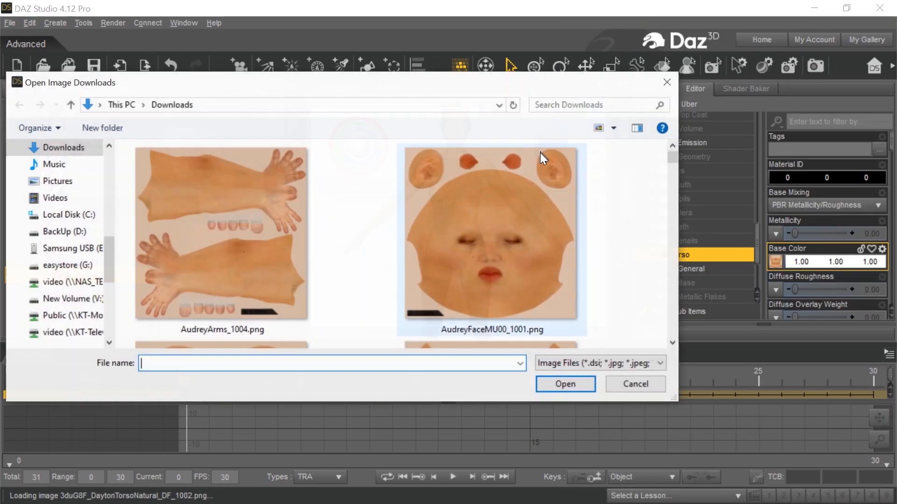
scroll(341, 256, down, 3)
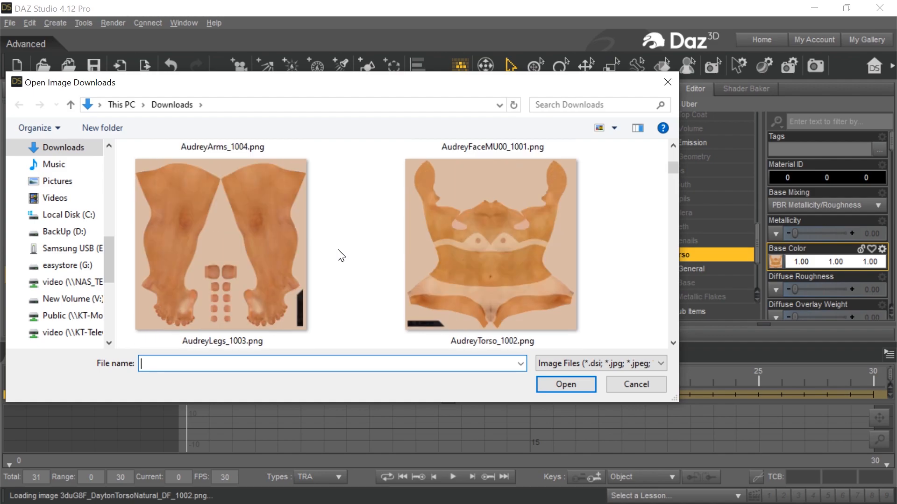
scroll(341, 255, down, 3)
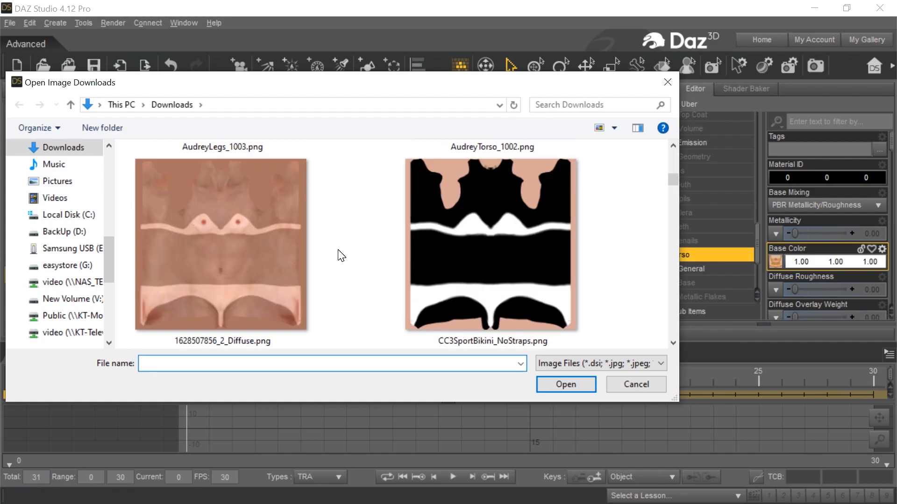
scroll(338, 255, up, 3)
double_click(475, 248)
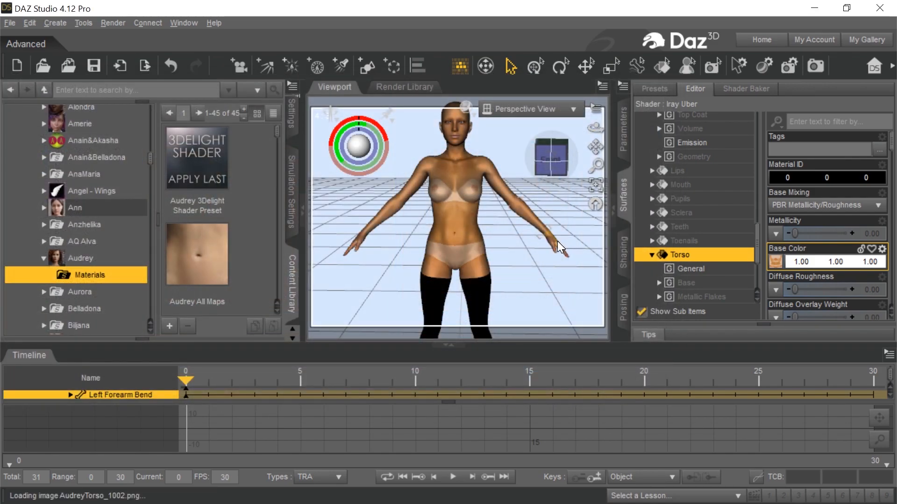
Step: Select the Legs surface of the Genesis 8 Female figure
scroll(725, 286, down, 2)
scroll(725, 285, down, 1)
scroll(723, 278, up, 3)
scroll(705, 269, up, 2)
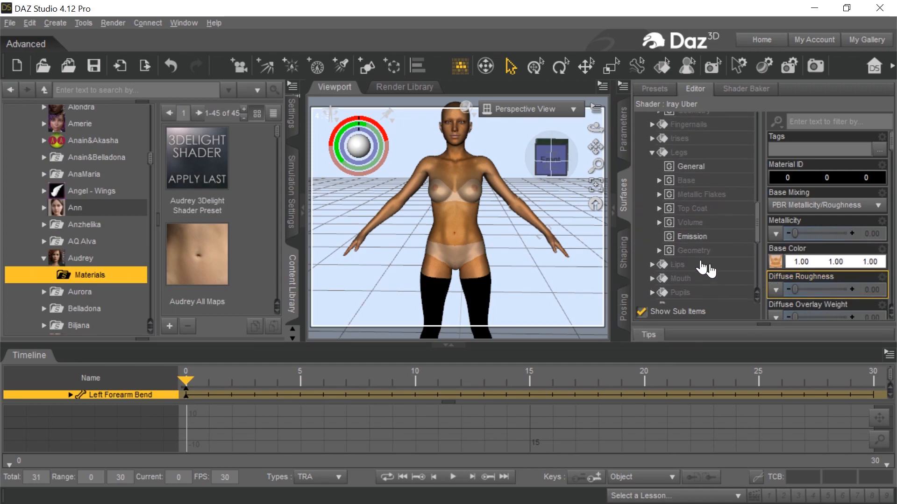
scroll(700, 268, up, 4)
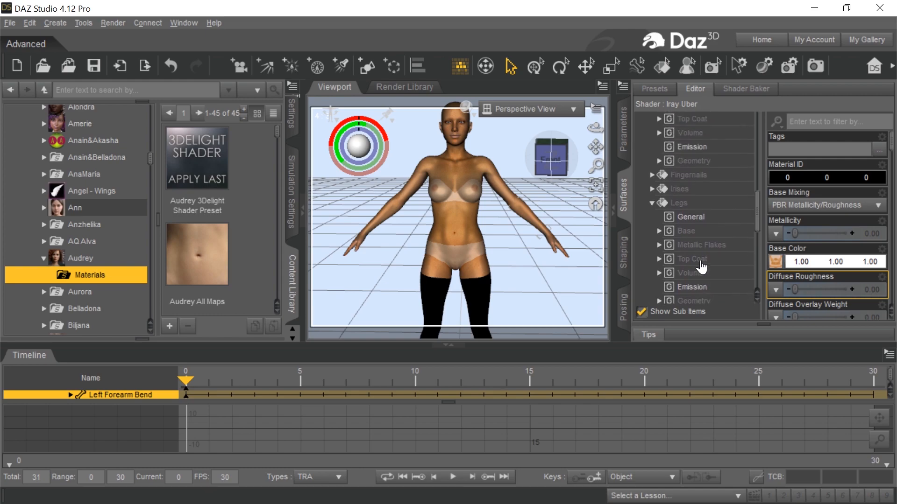
click(697, 258)
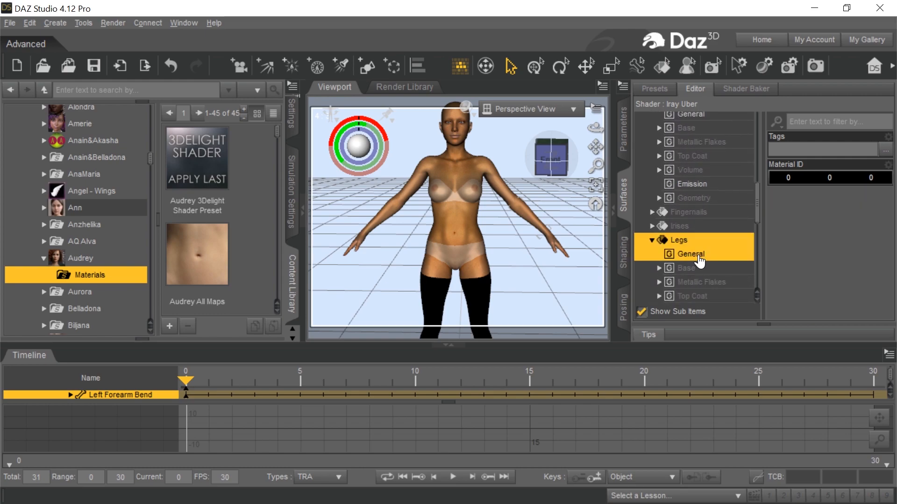
click(681, 241)
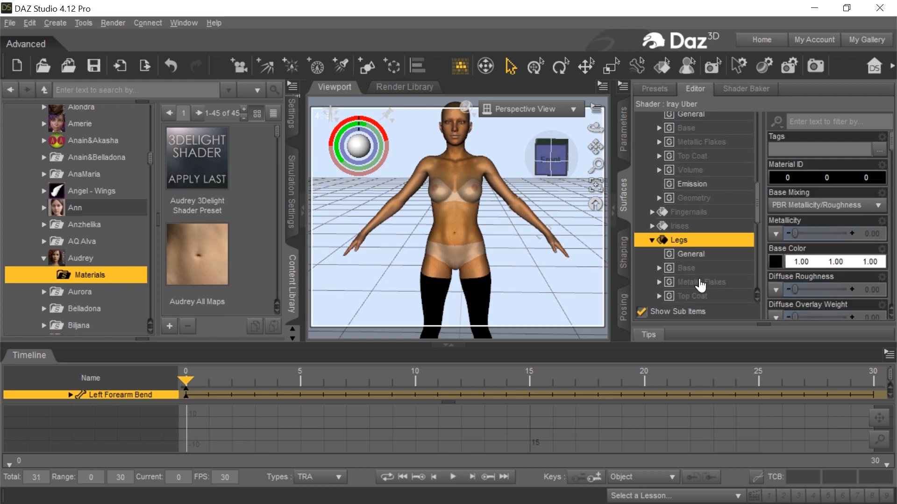
Step: Set the Legs surface's Base Color map to 3duG8F_DaytonTorsoNatural_DF_1002.png
click(775, 261)
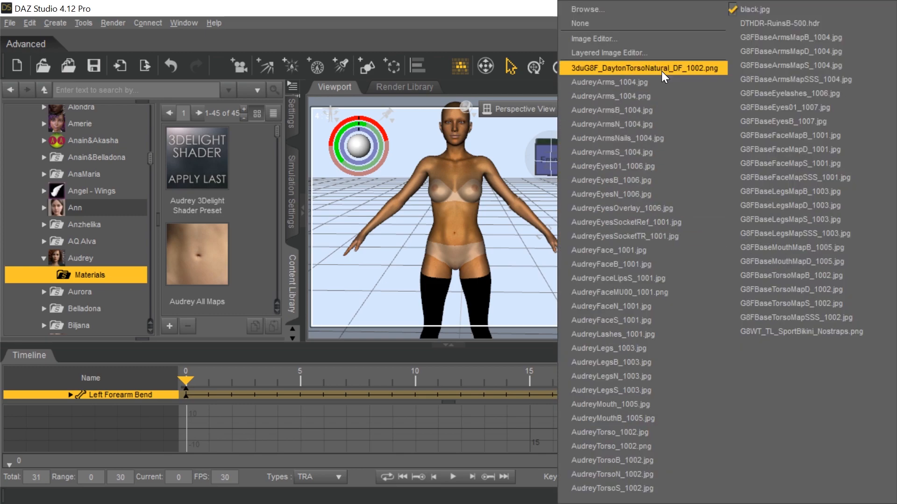
click(689, 67)
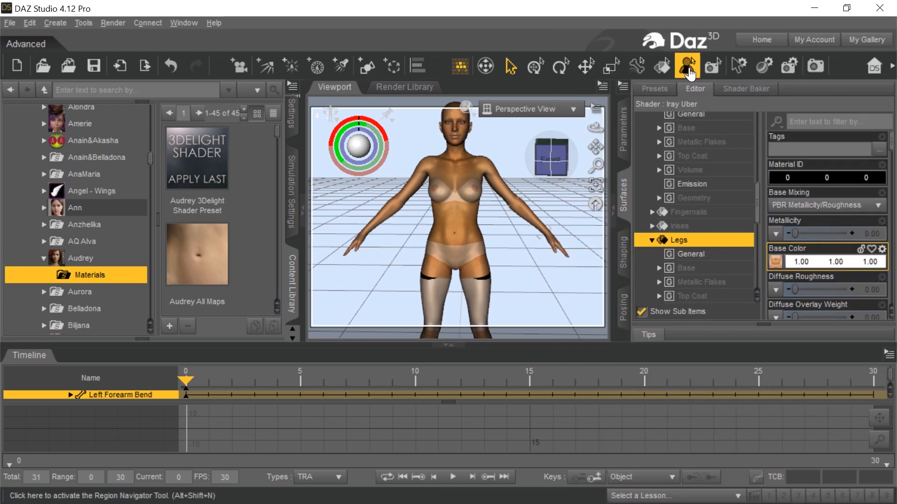
Step: Load AudreyLegs_1003.png from the Downloads folder as the Legs surface's Base Color map
click(774, 270)
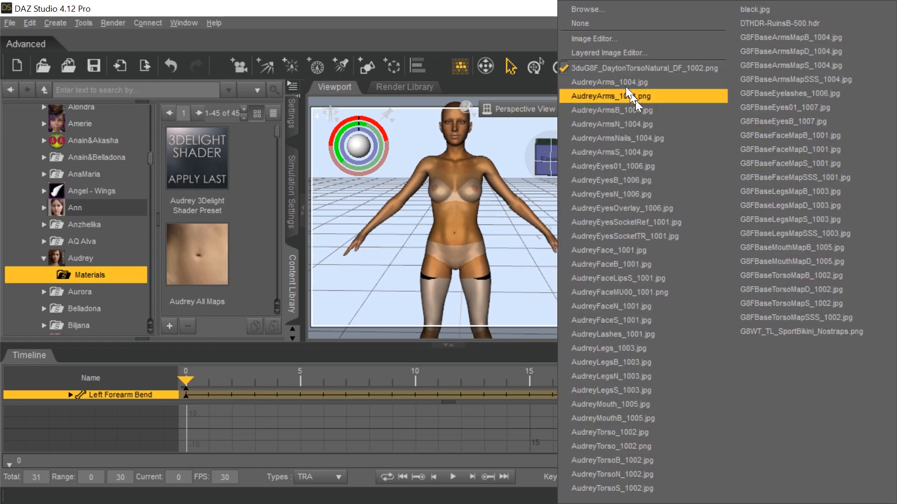
click(615, 15)
scroll(374, 287, down, 5)
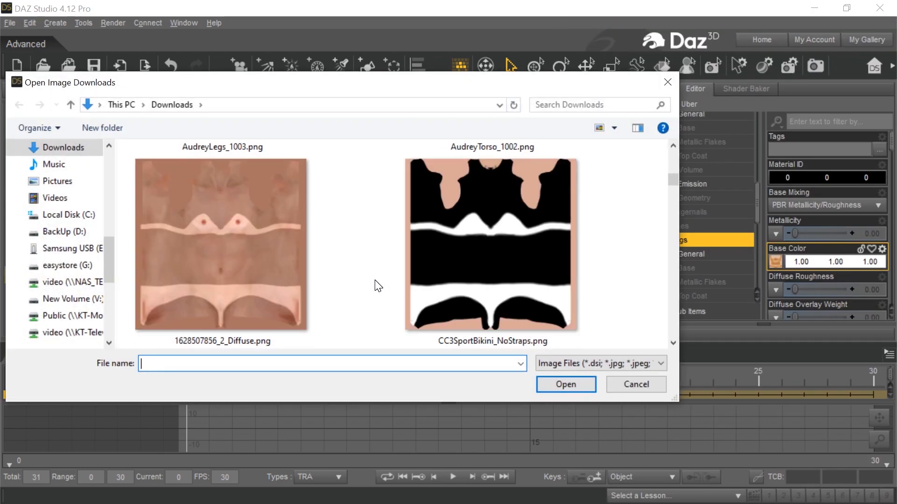
scroll(360, 282, up, 2)
double_click(266, 248)
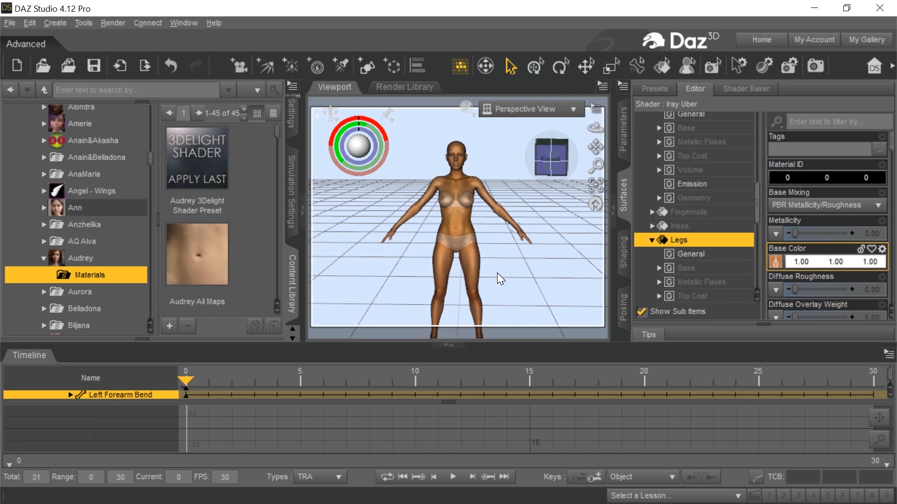
scroll(497, 273, up, 5)
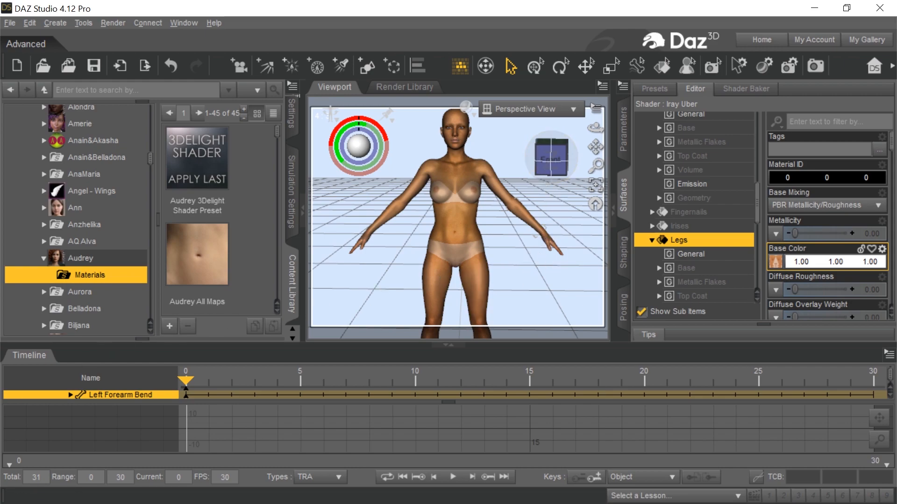
Step: Switch to Character Creator and apply the custom Aria skin to the character
key(alt+Tab)
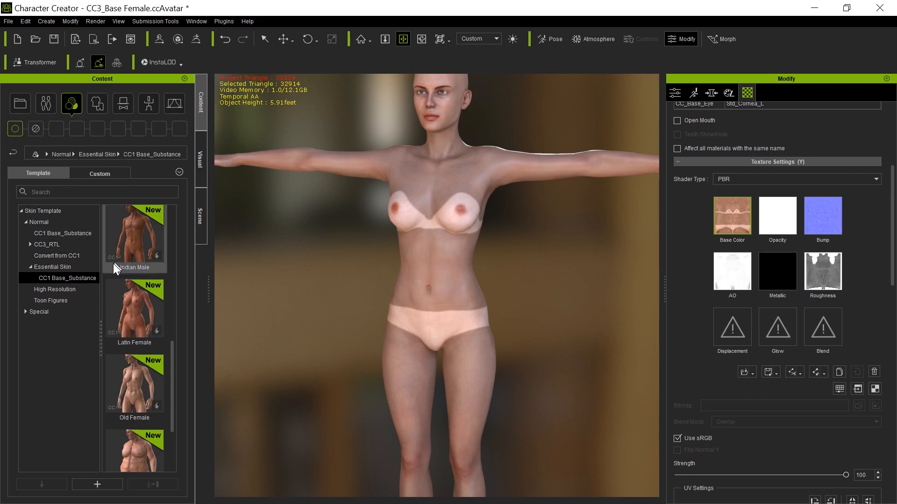
click(106, 174)
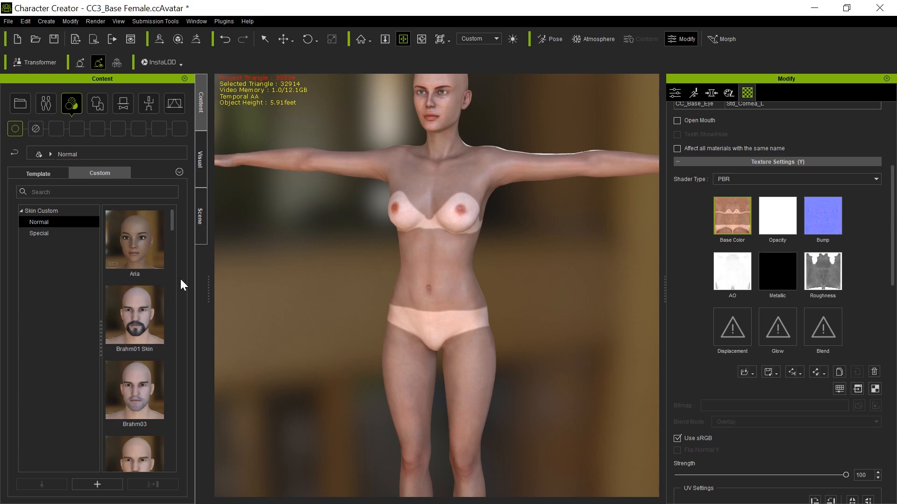
double_click(145, 255)
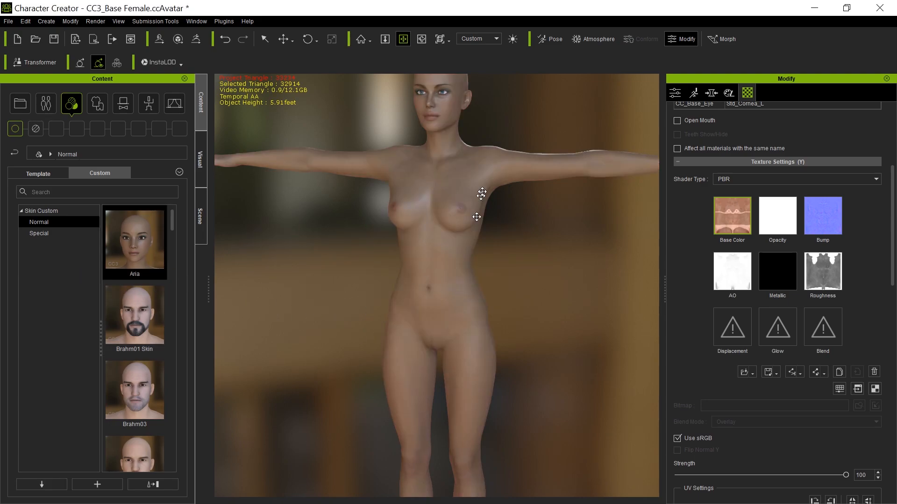
drag(173, 216, 178, 254)
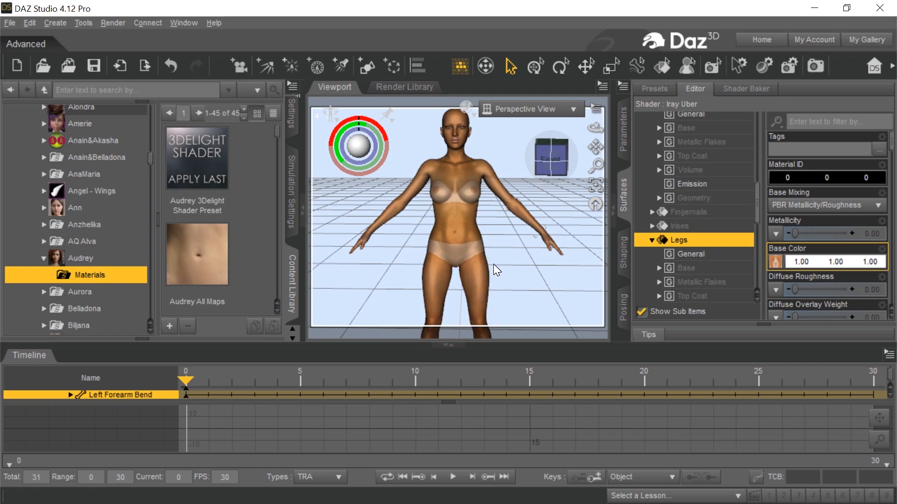
Step: Switch to DAZ Studio and select the Torso surface of the Genesis 8 Female figure
mouse_move(777, 268)
scroll(696, 238, up, 5)
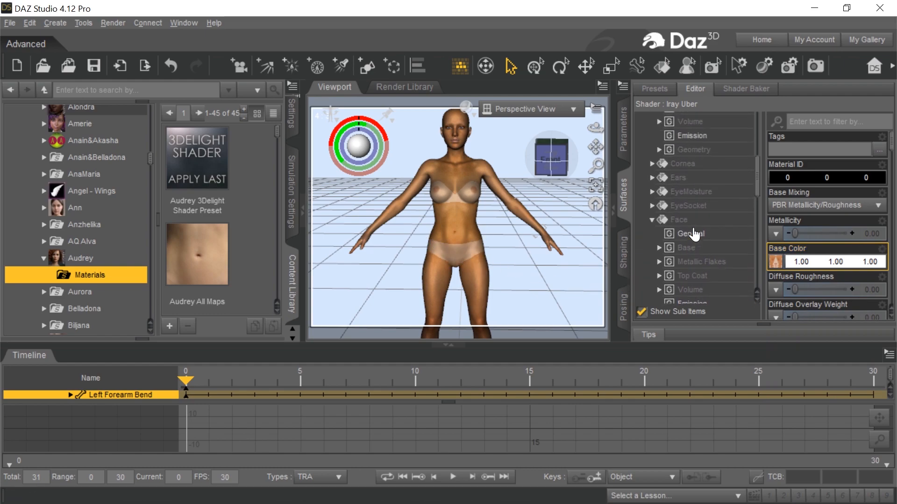
scroll(694, 233, down, 4)
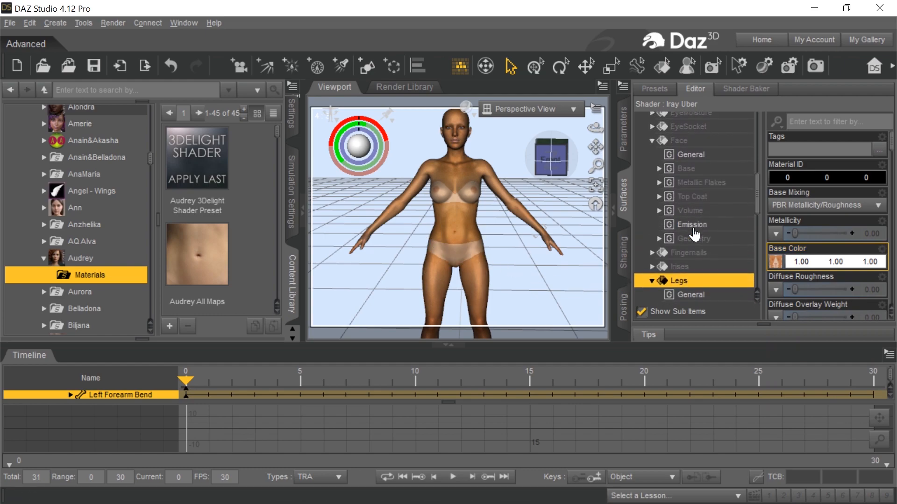
scroll(702, 241, up, 3)
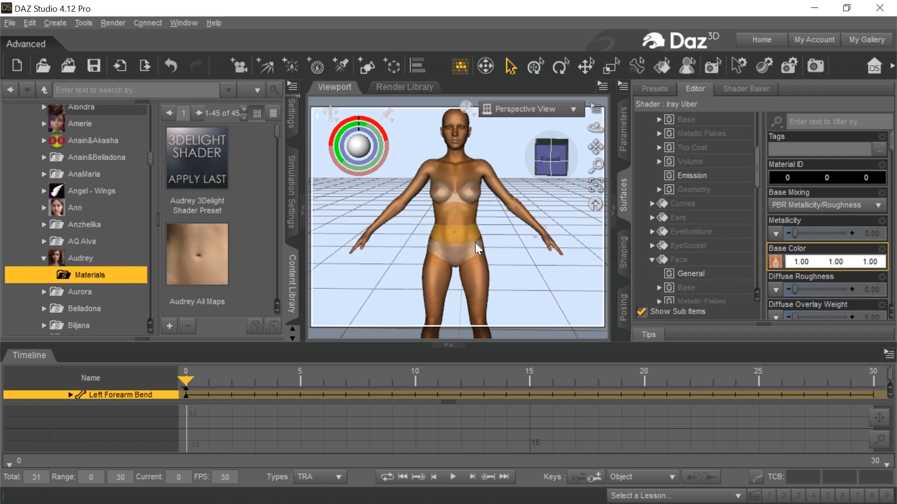
scroll(709, 267, up, 1)
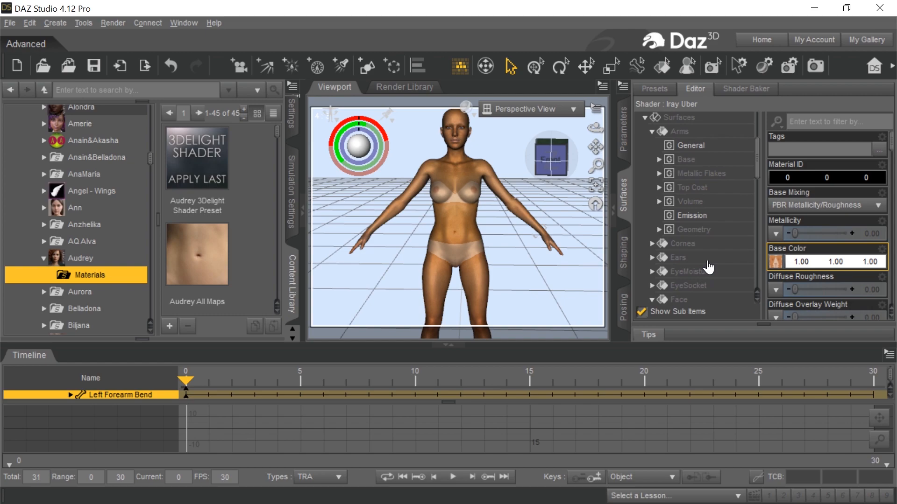
scroll(708, 267, up, 1)
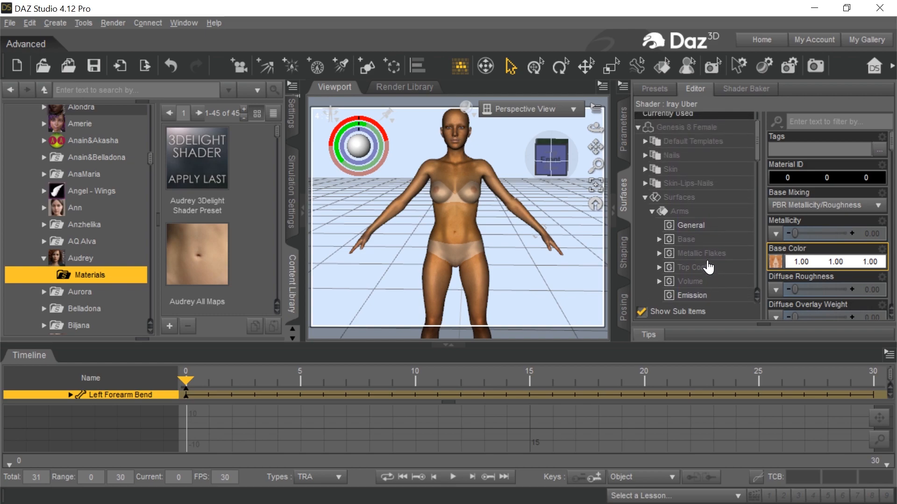
scroll(708, 267, down, 6)
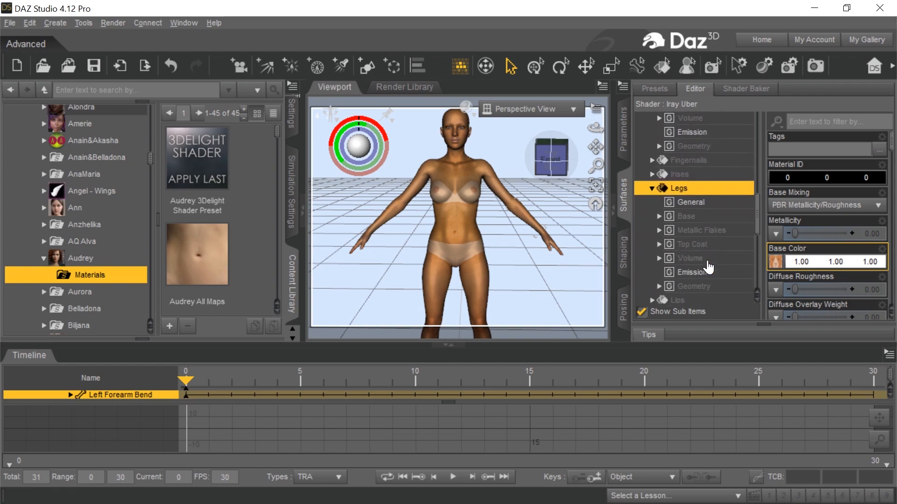
scroll(708, 267, down, 3)
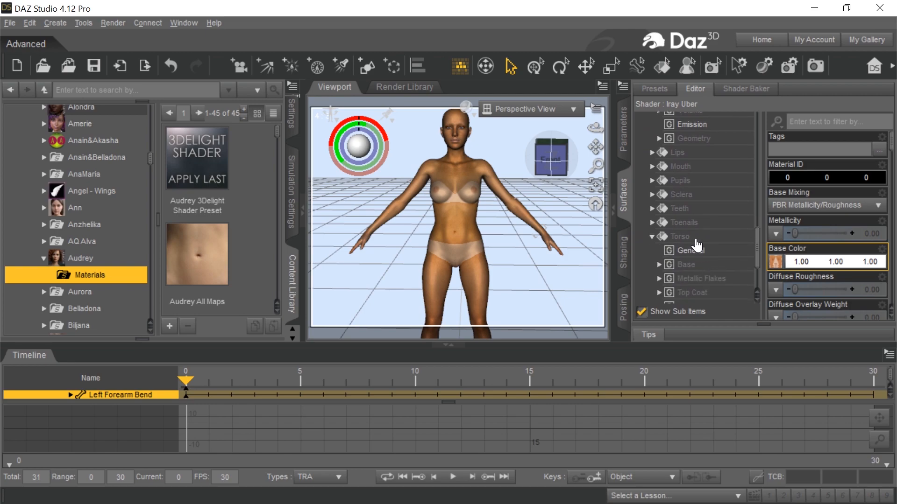
click(696, 238)
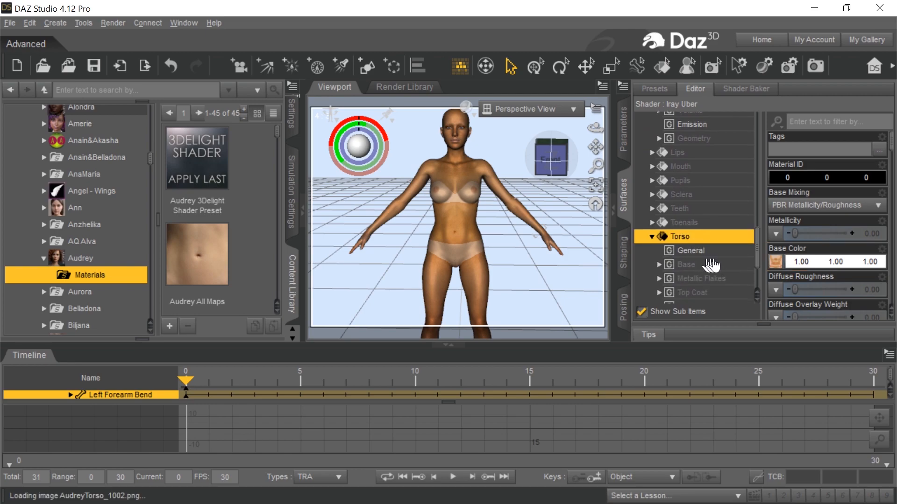
Step: Load G8WT_TL_SportBikini_Nostraps.png from the Downloads folder as the Torso surface's Base Color map
click(775, 261)
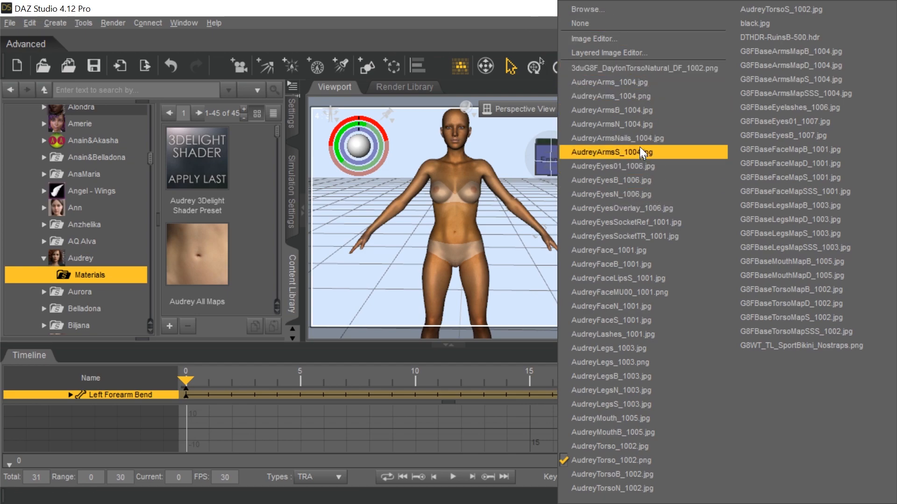
click(602, 7)
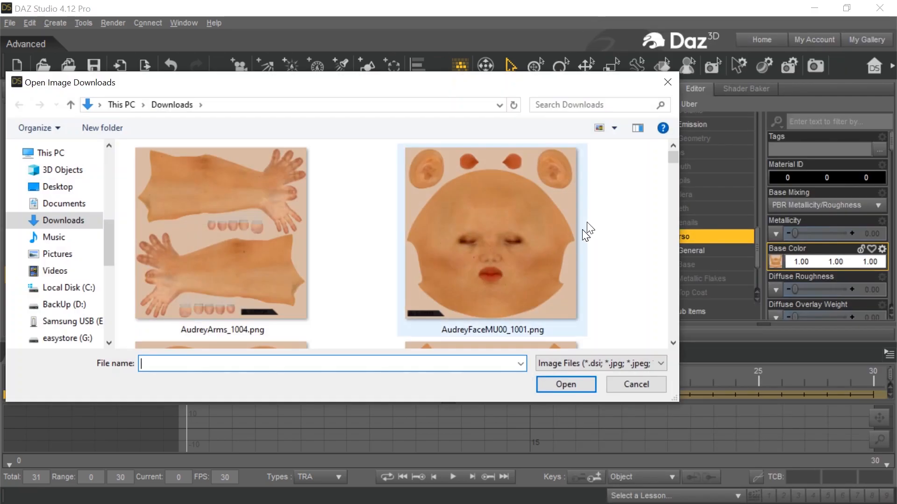
scroll(295, 228, down, 5)
scroll(294, 228, down, 3)
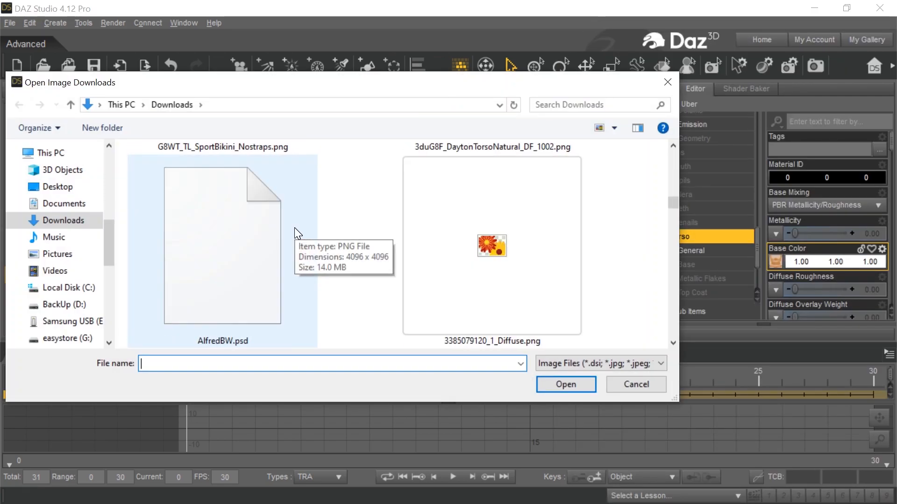
scroll(294, 228, up, 3)
double_click(216, 231)
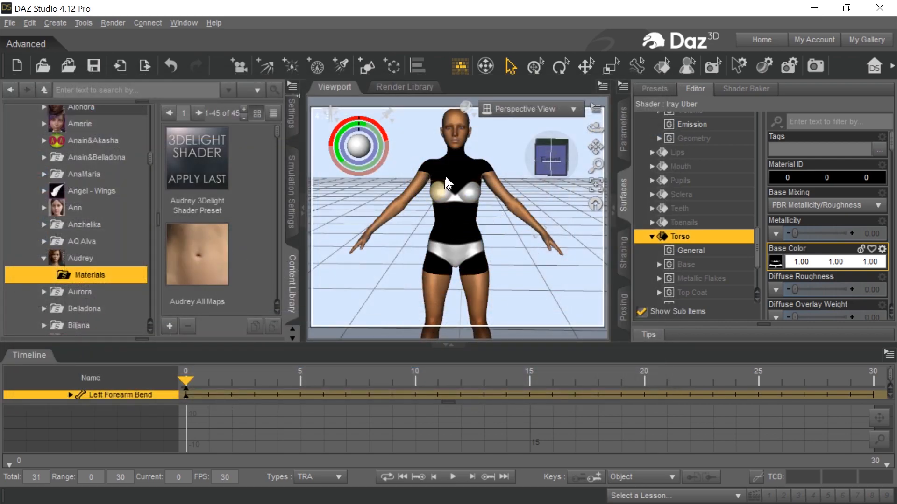
Step: Look over the tan-line masks in the Tanned Skins 2018 folder and locate DAZ Studio's scene export command
drag(0, 32, 426, 31)
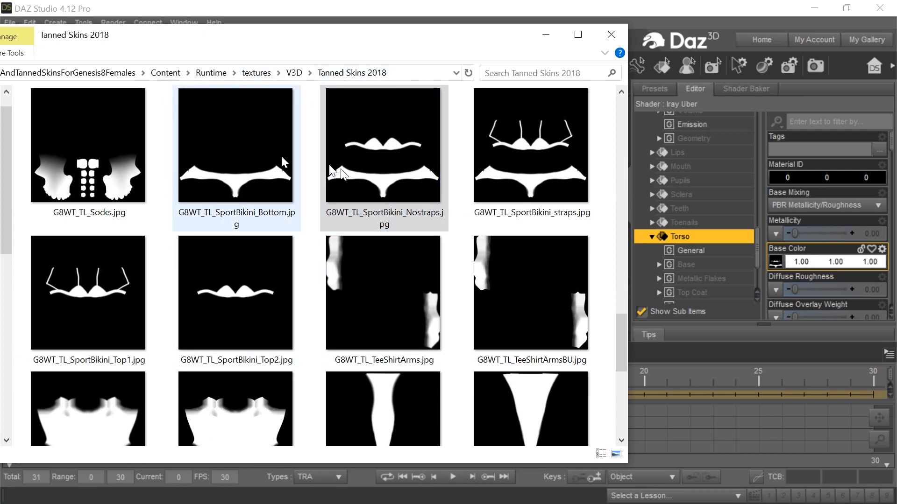
drag(425, 46, 0, 46)
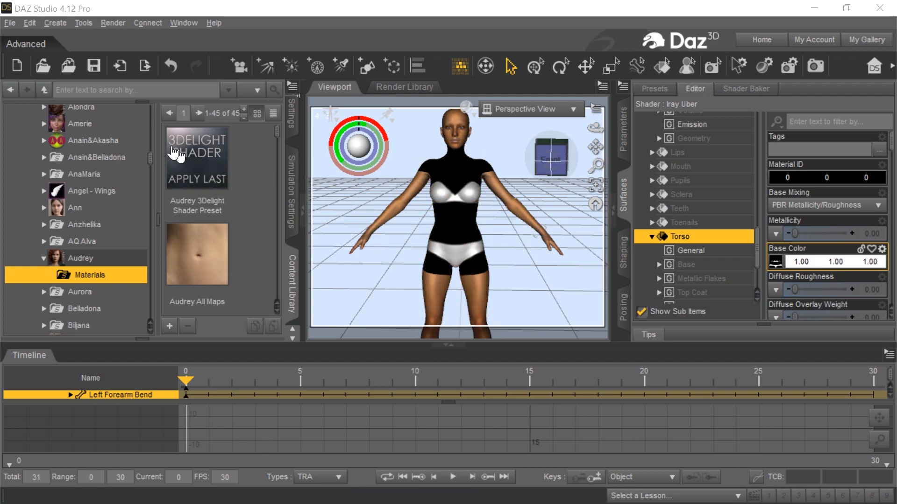
click(10, 23)
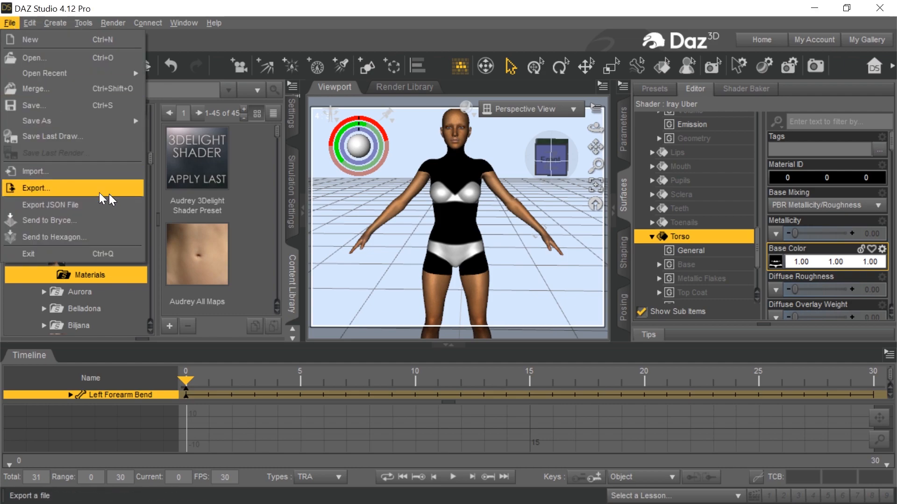
click(467, 19)
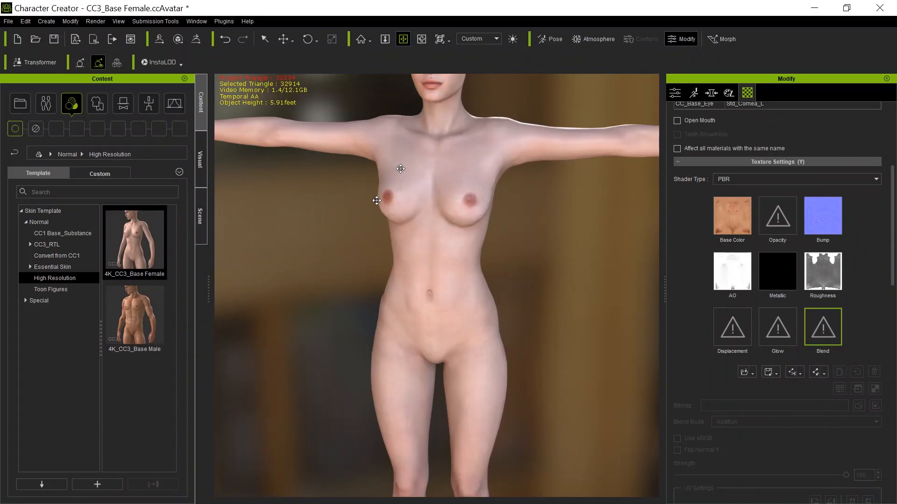
Step: In Character Creator, import G8TanSportBikini NoStraps.fbx with Transformer, using Advanced texture loading and Bake Body Texture
click(29, 63)
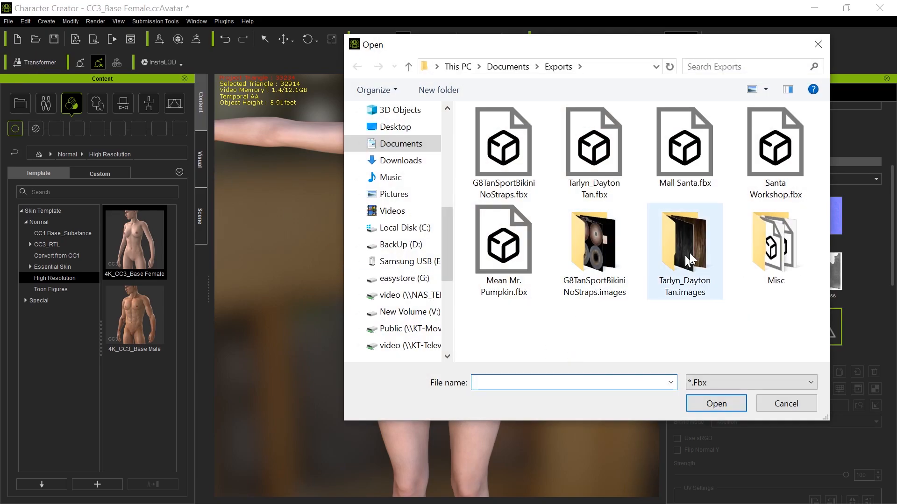
double_click(515, 161)
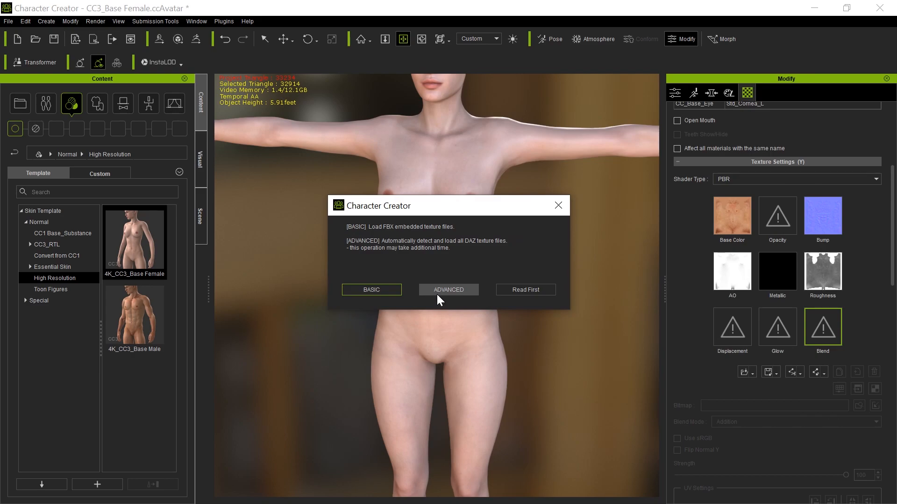
click(445, 287)
click(447, 286)
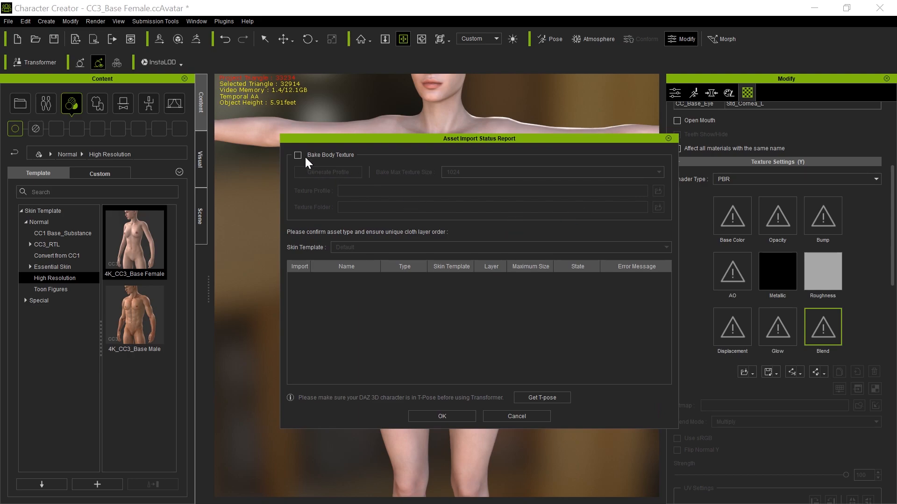
click(298, 155)
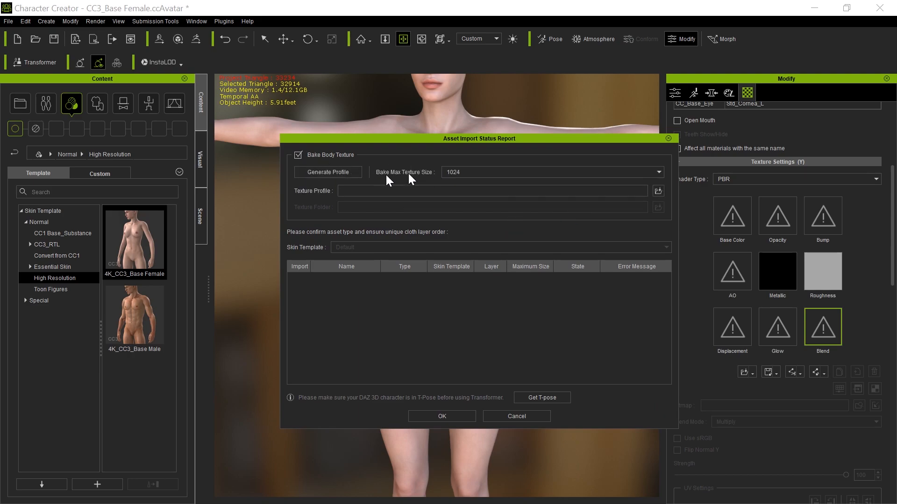
click(440, 417)
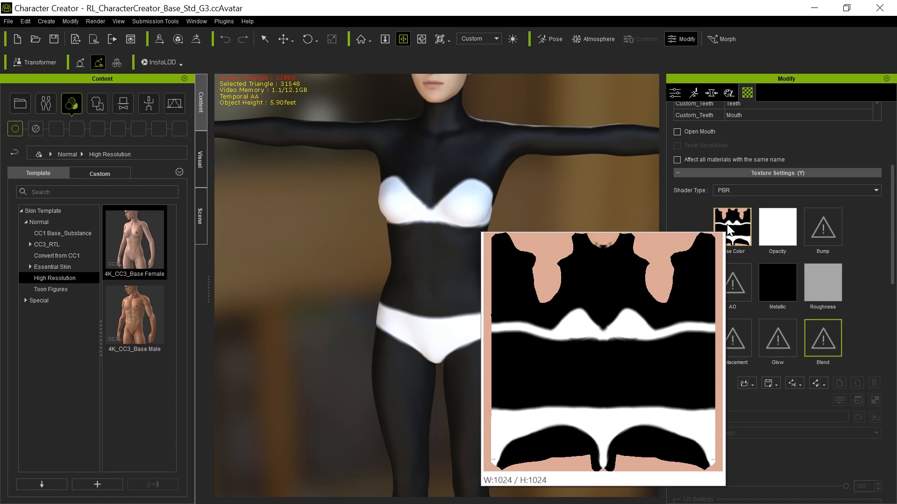
click(729, 228)
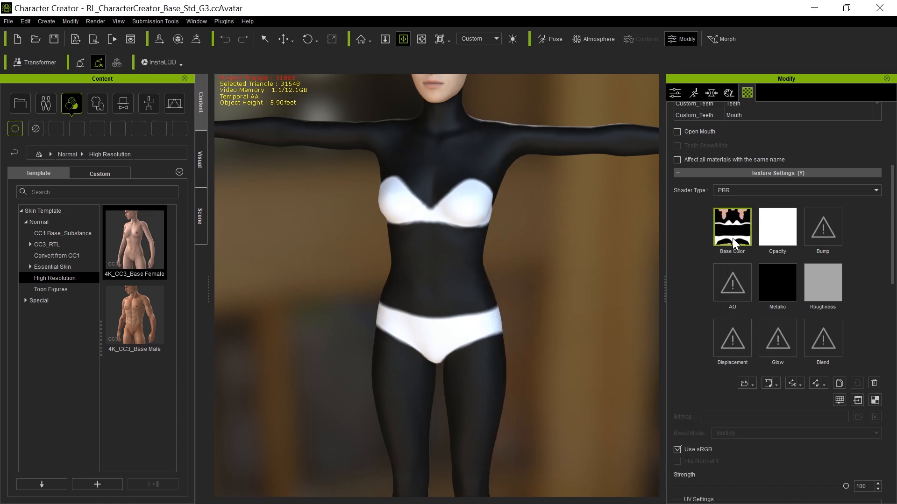
click(772, 382)
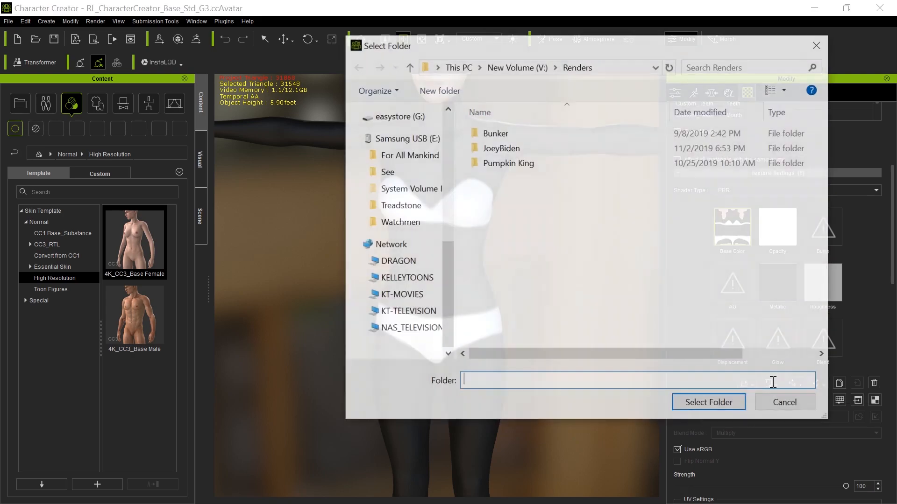
click(788, 404)
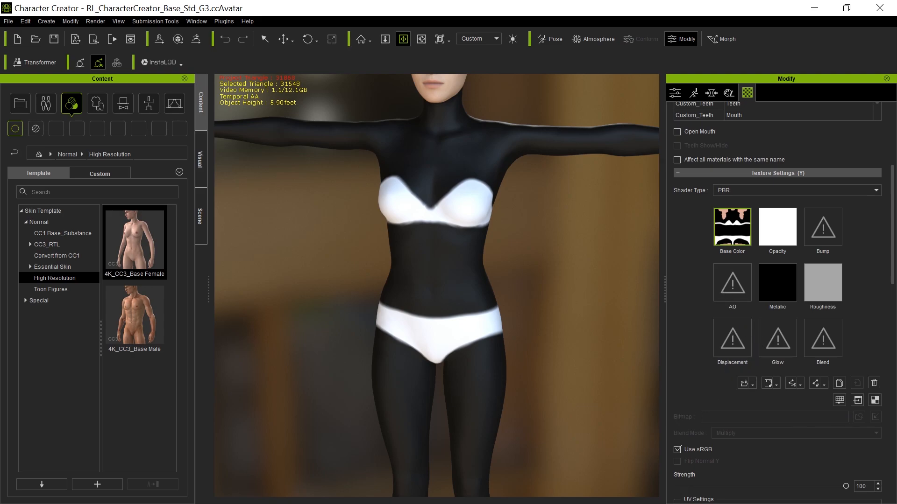
Step: Apply the 4K_CC3_Base Female high-resolution skin to the character
click(130, 260)
double_click(149, 247)
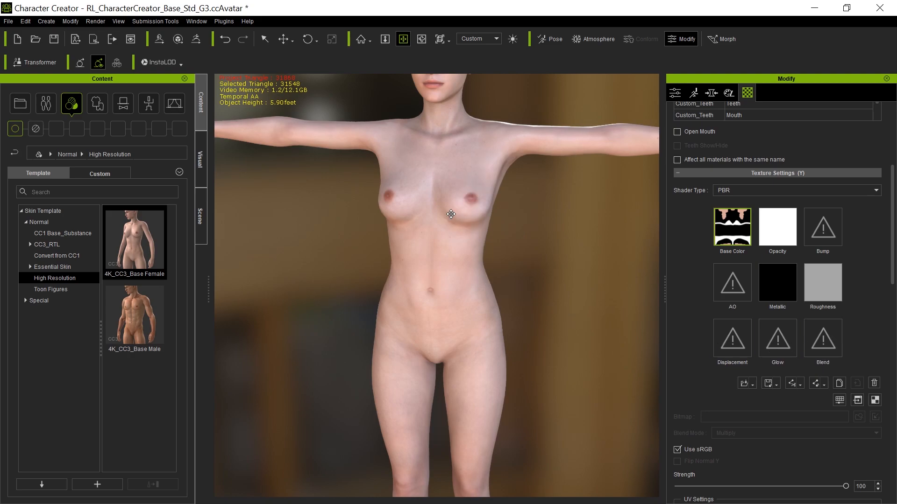
scroll(460, 254, up, 2)
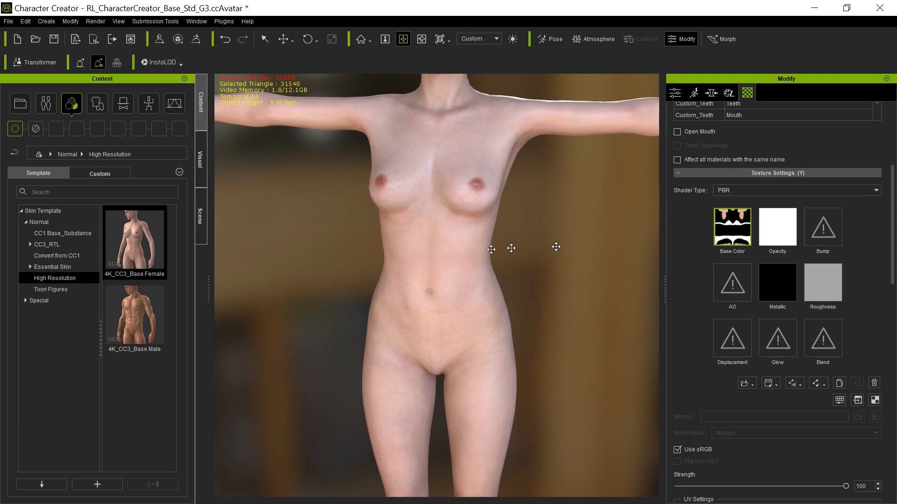
key(q)
Step: Sample the torso's material with the material picker and look over its texture maps
scroll(728, 141, up, 5)
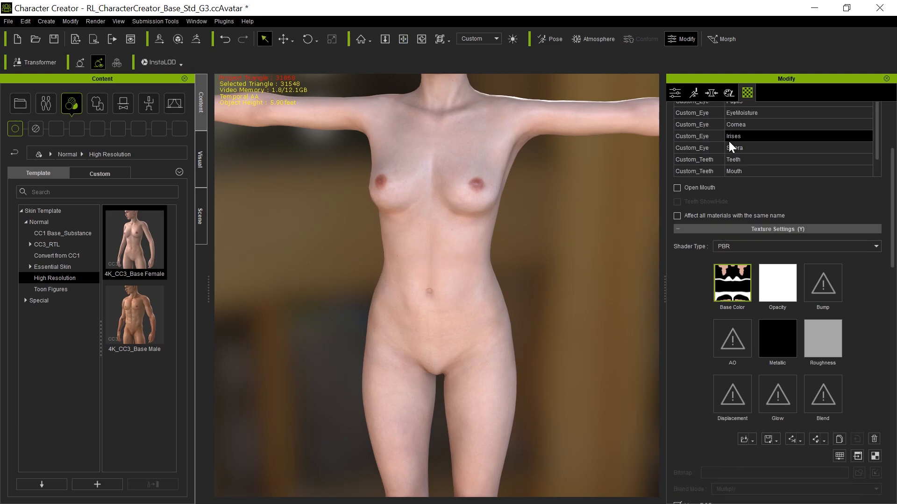
click(715, 193)
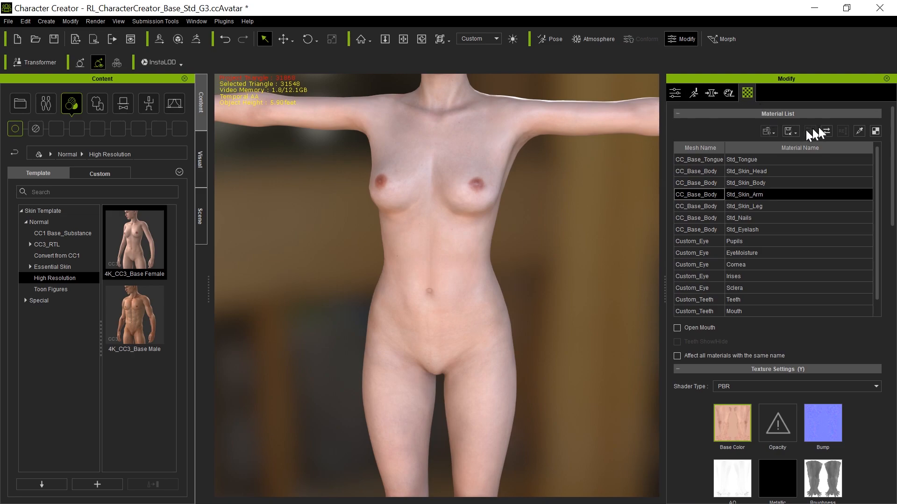
click(859, 131)
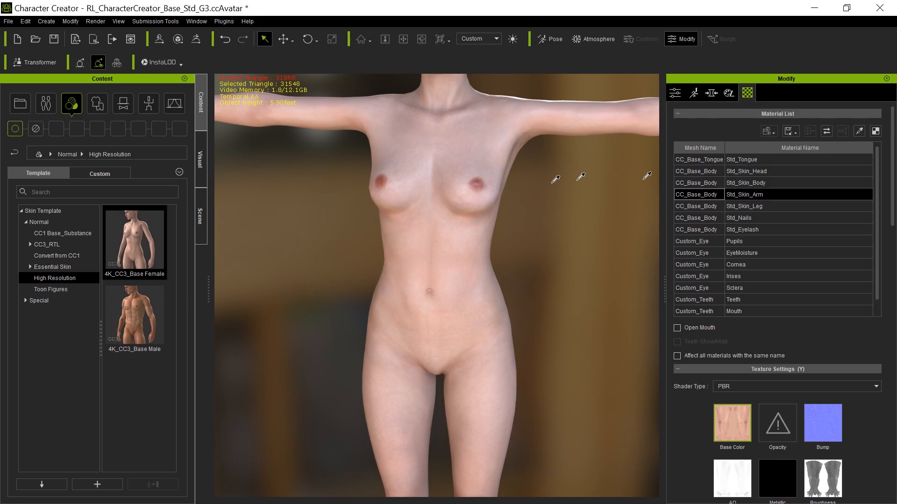
click(457, 208)
scroll(692, 428, down, 3)
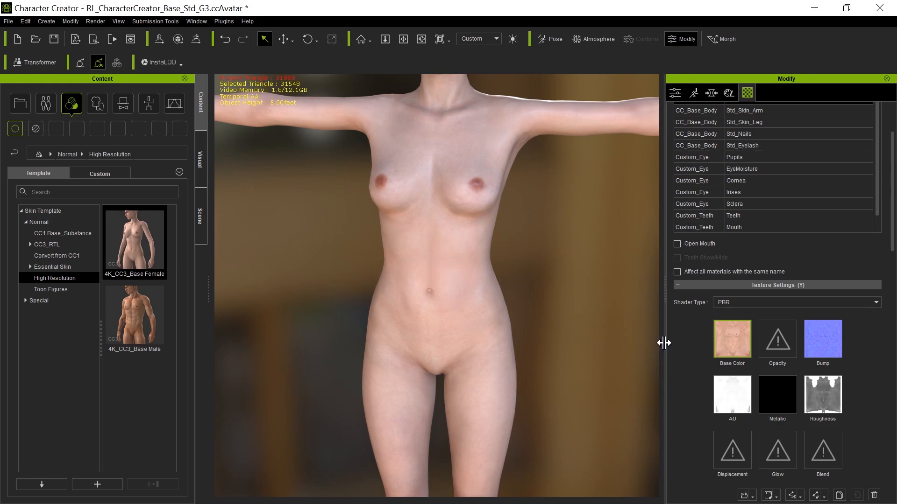
scroll(793, 225, up, 3)
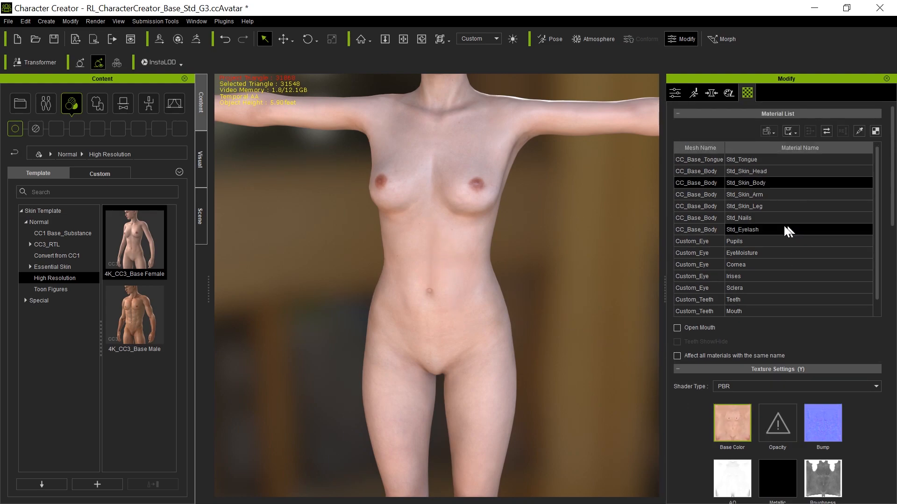
Step: Darken the Base Color of Std_Skin_Head, Std_Skin_Body, Std_Skin_Arm and Std_Skin_Leg together by setting Brightness to -22
click(709, 172)
ctrl+click(706, 182)
ctrl+click(708, 192)
ctrl+click(706, 204)
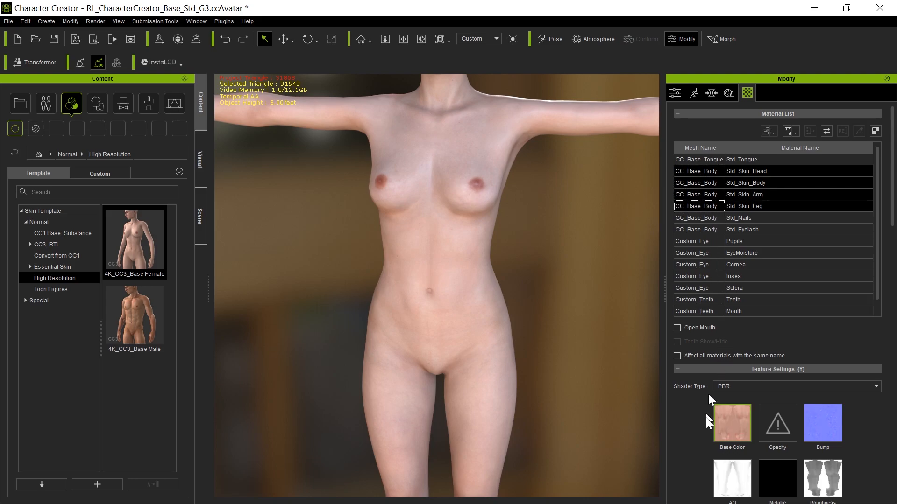
scroll(686, 444, down, 3)
right_click(746, 338)
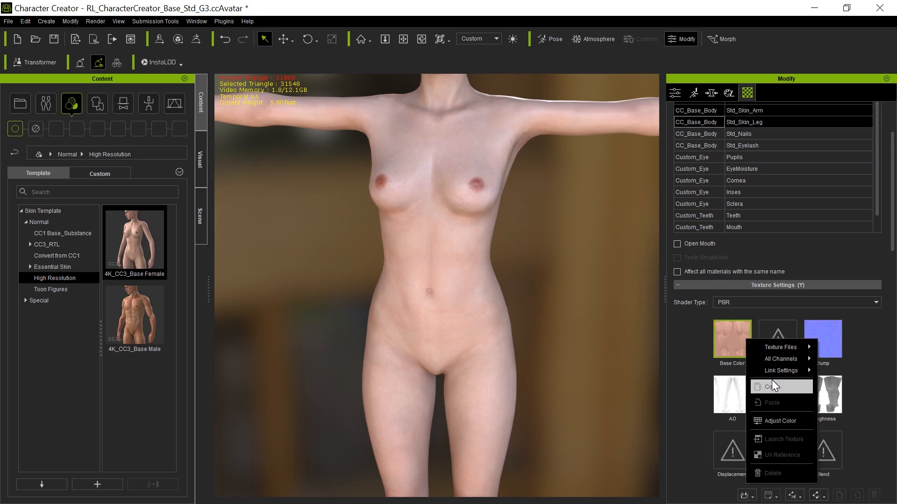
click(777, 417)
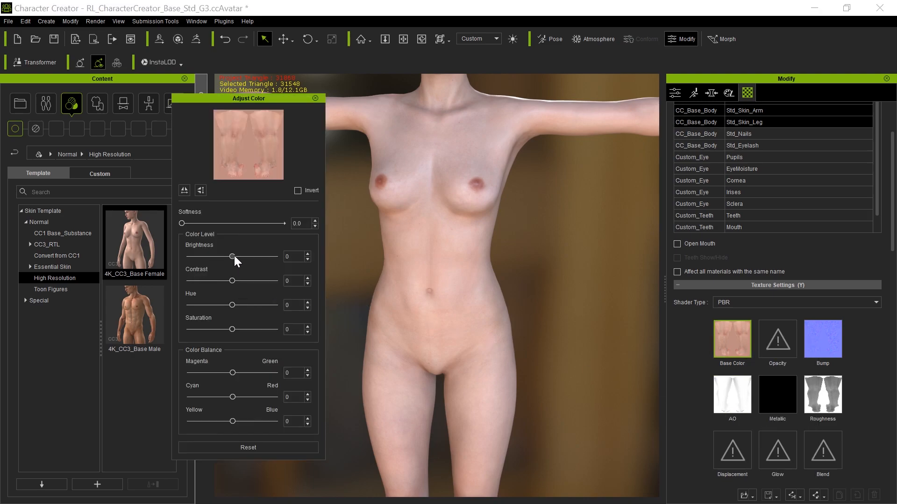
drag(233, 257, 225, 256)
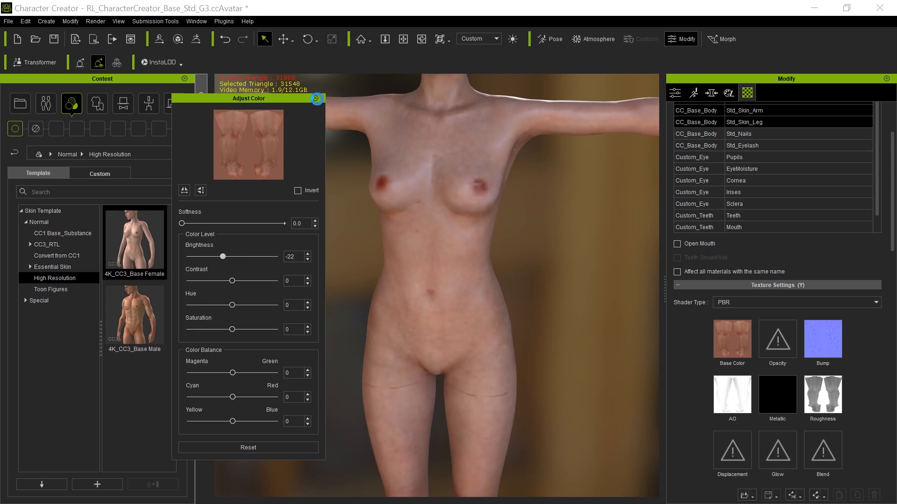
click(314, 97)
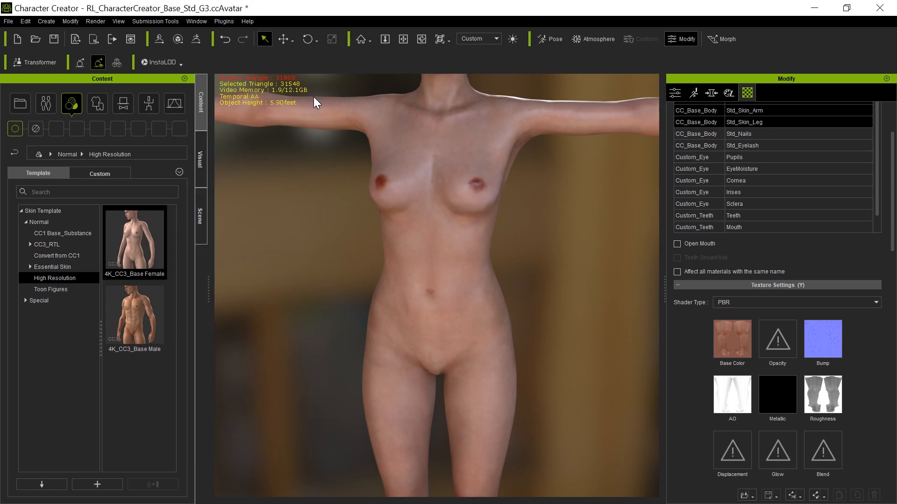
Step: Try to load CC3SportBikini_NoStraps.png from Downloads as the Blend map of the four selected skin materials
scroll(557, 276, down, 3)
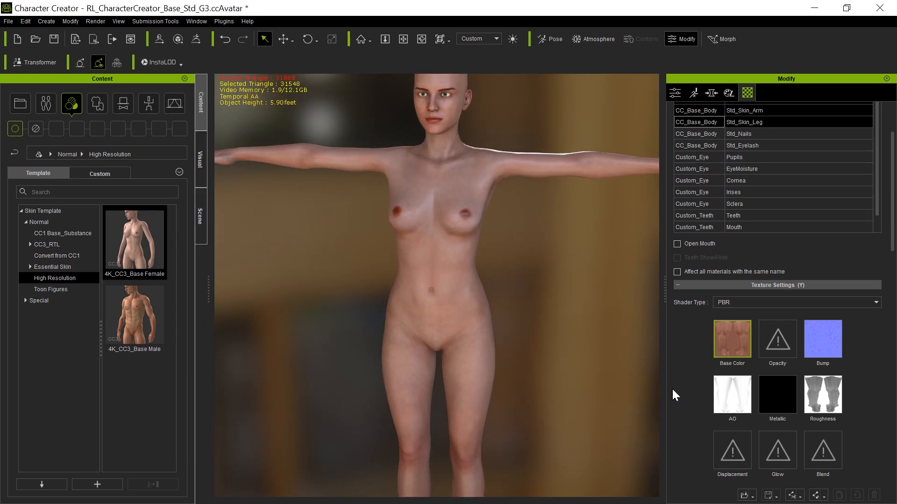
scroll(671, 387, down, 3)
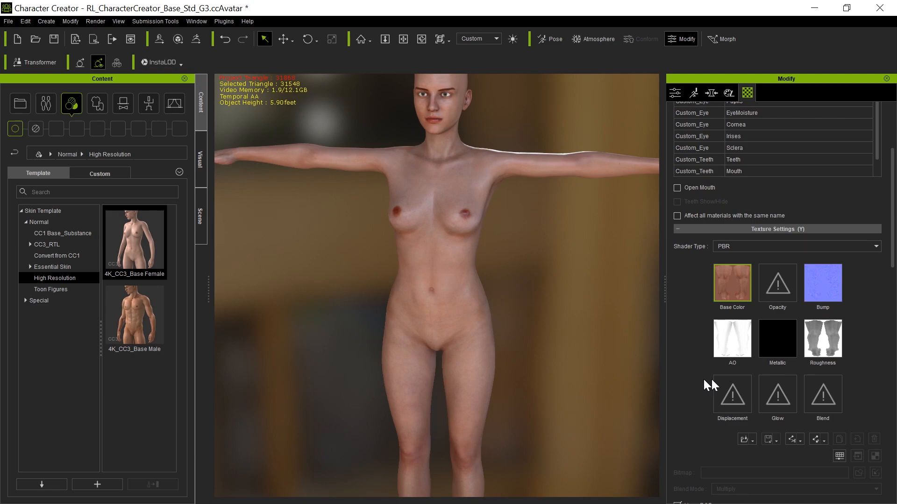
click(828, 404)
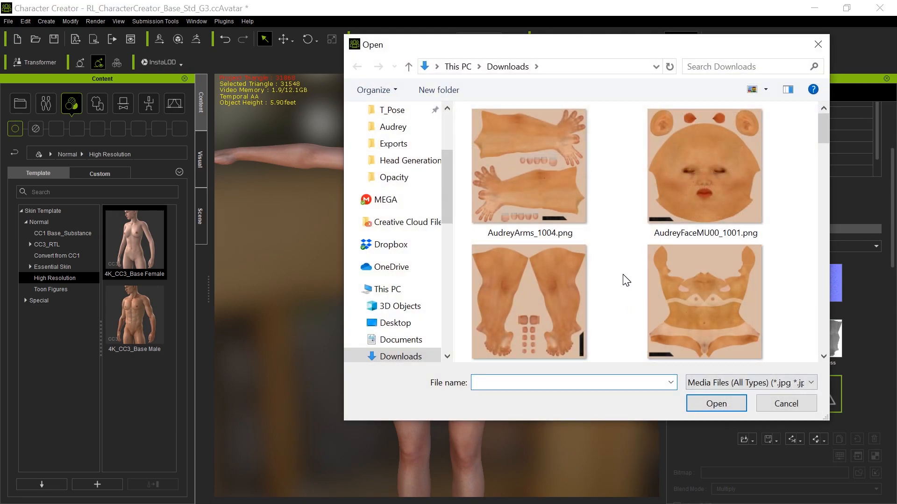
scroll(625, 280, down, 2)
click(697, 280)
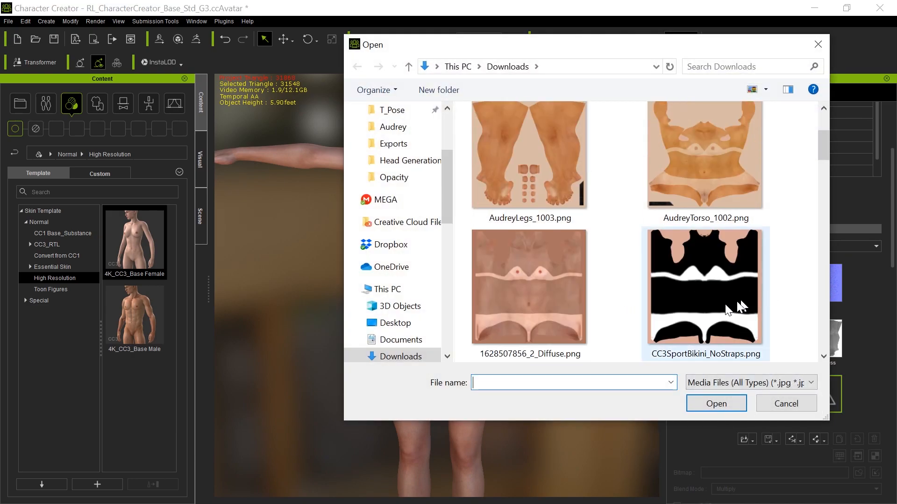
double_click(698, 281)
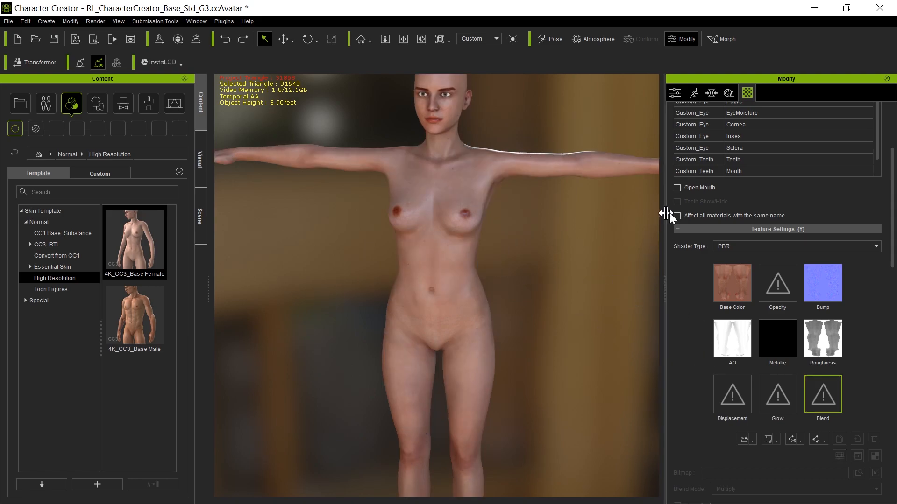
Step: Load CC3SportBikini_NoStraps.png as the Blend map of Std_Skin_Body alone and set its blend mode to Addition
scroll(700, 186, up, 5)
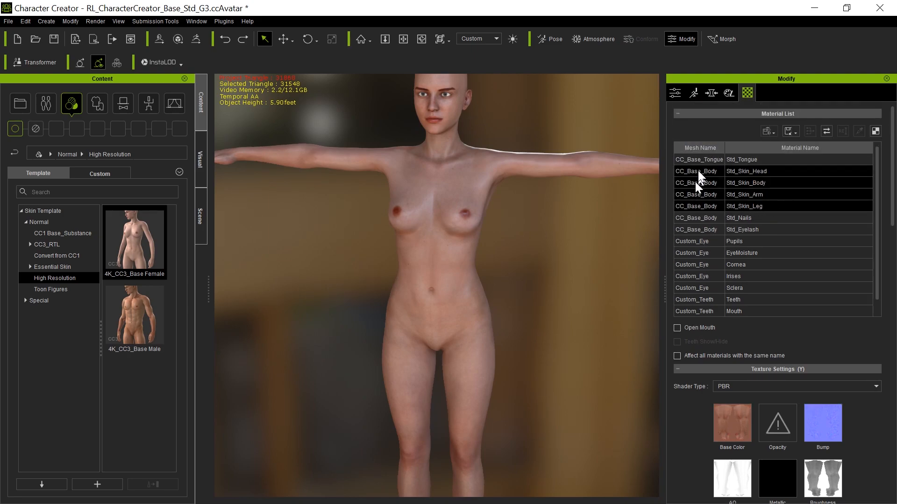
click(694, 183)
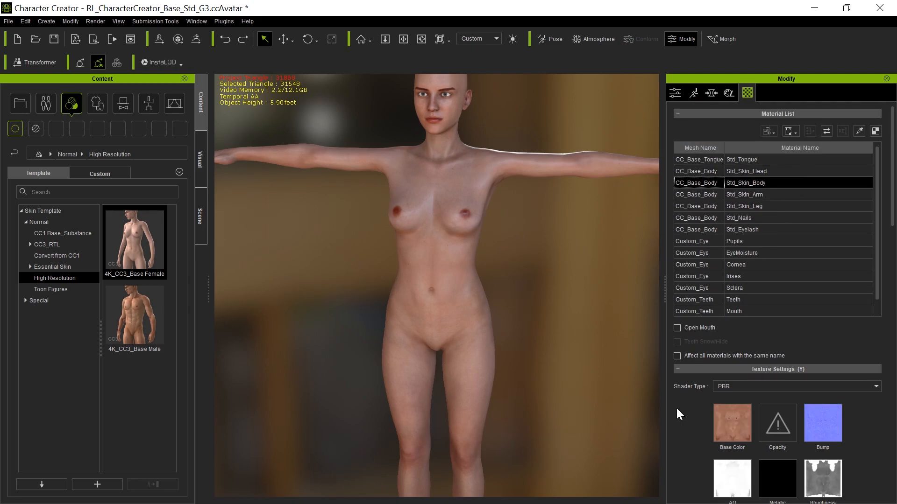
scroll(677, 411, down, 3)
scroll(676, 408, down, 3)
double_click(818, 377)
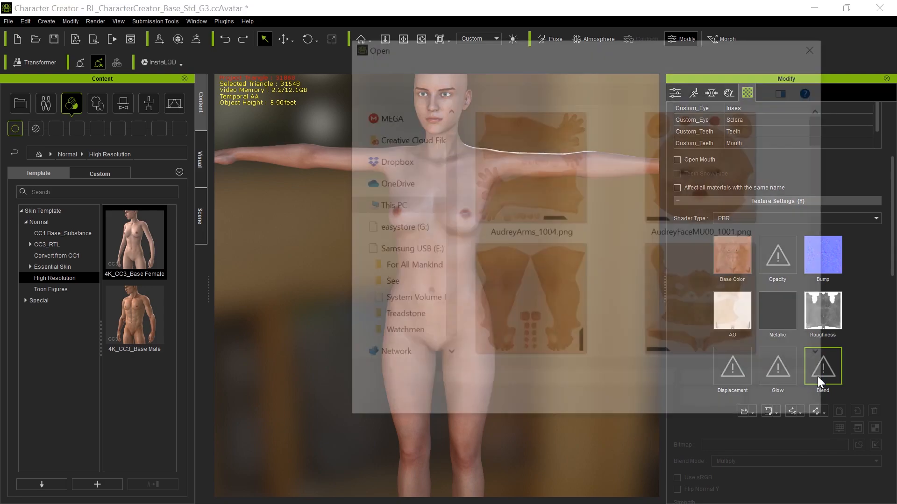
double_click(676, 280)
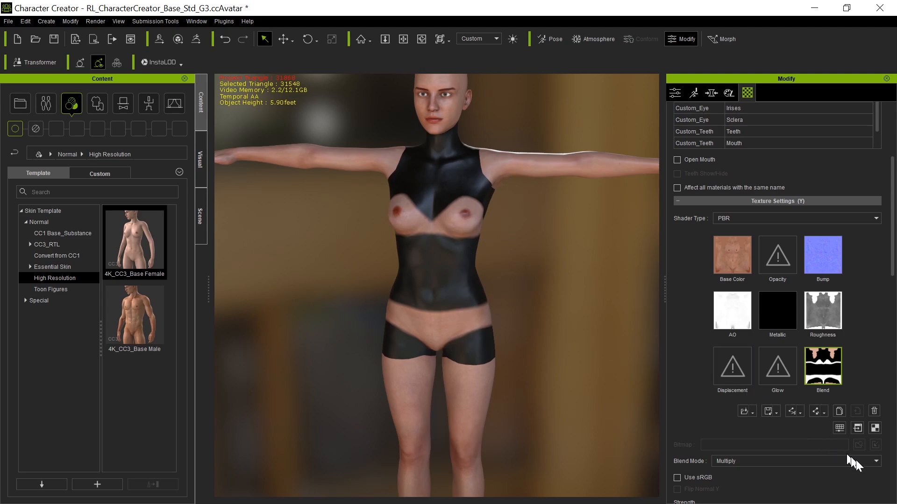
click(873, 465)
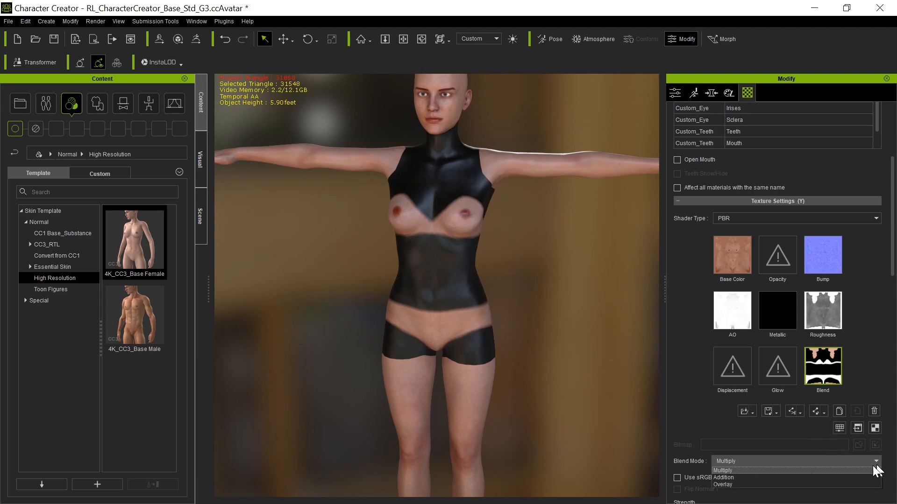
click(850, 478)
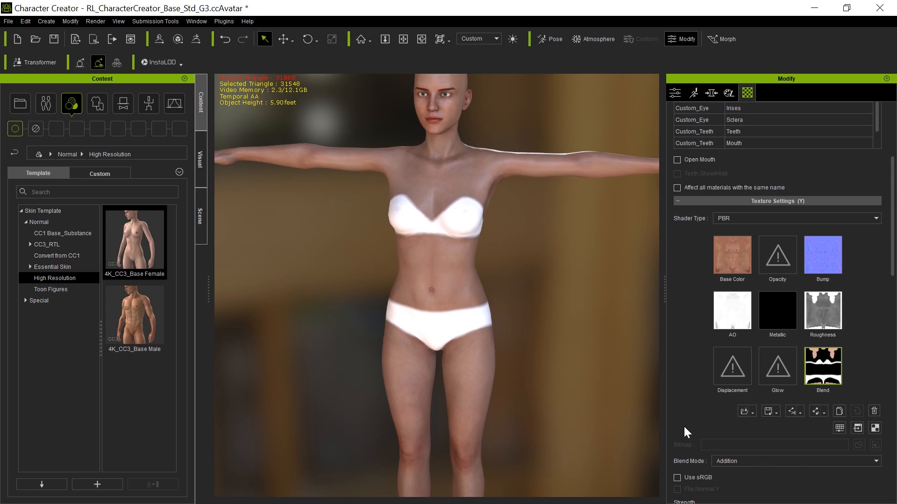
Step: Set the brightness of the body's Blend map to -81 and inspect the tan lines up close
scroll(684, 402, down, 3)
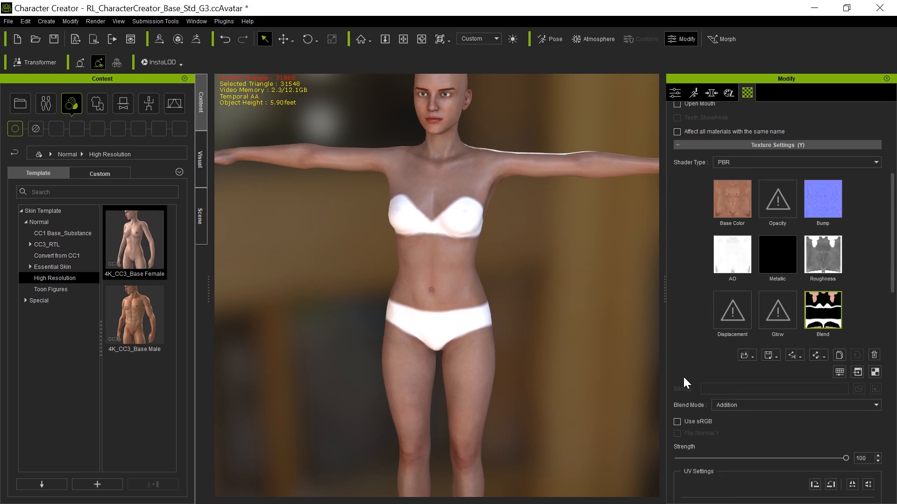
right_click(822, 315)
click(842, 395)
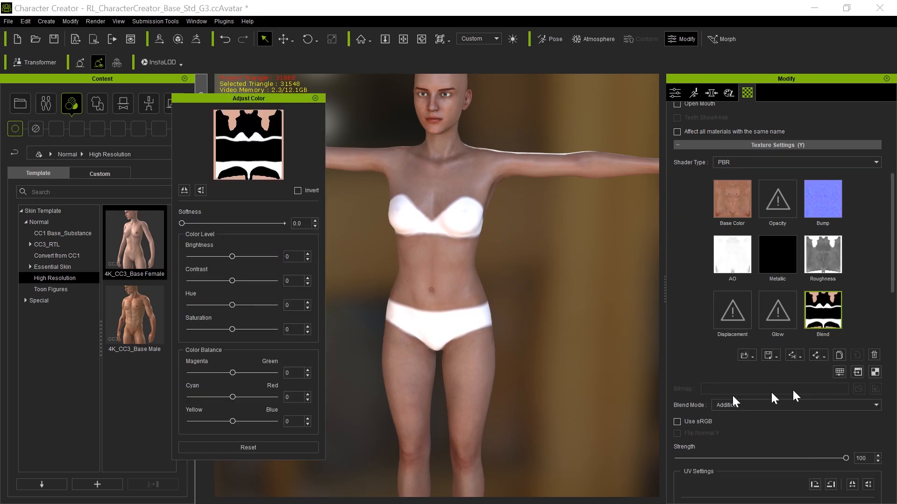
drag(233, 256, 198, 260)
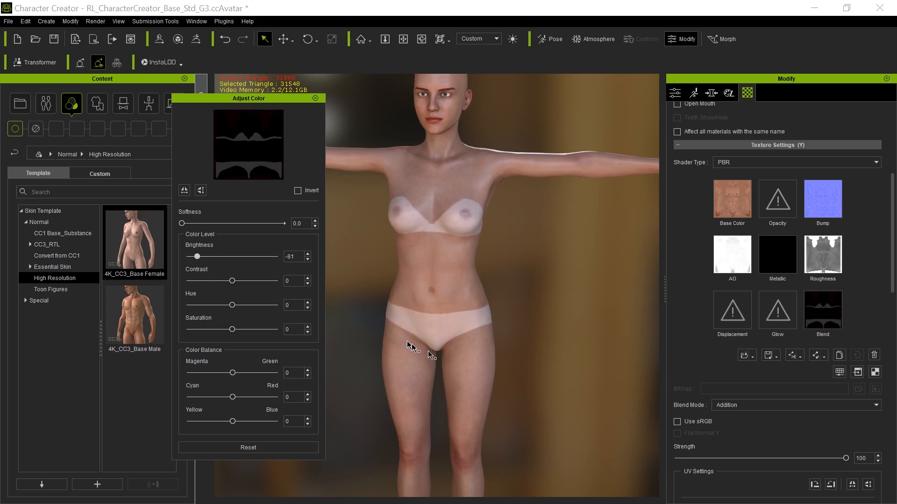
click(315, 99)
scroll(371, 296, up, 5)
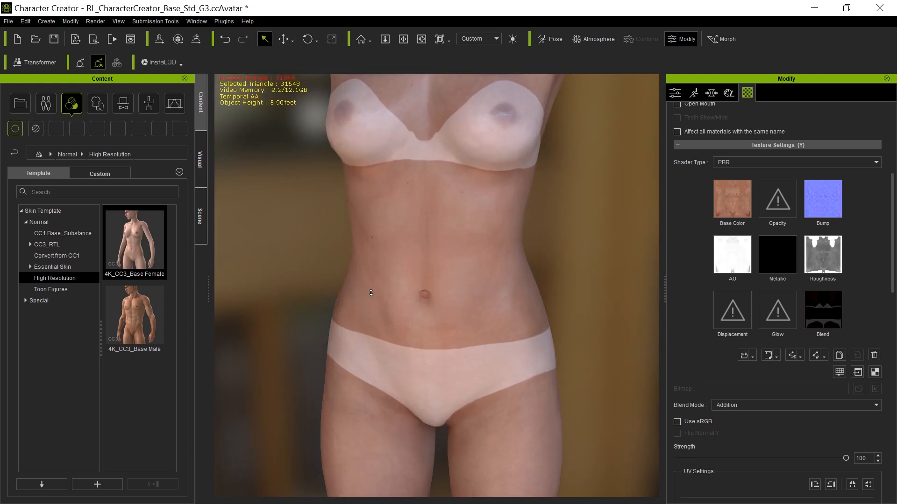
scroll(371, 294, down, 2)
scroll(371, 293, up, 3)
scroll(531, 273, down, 3)
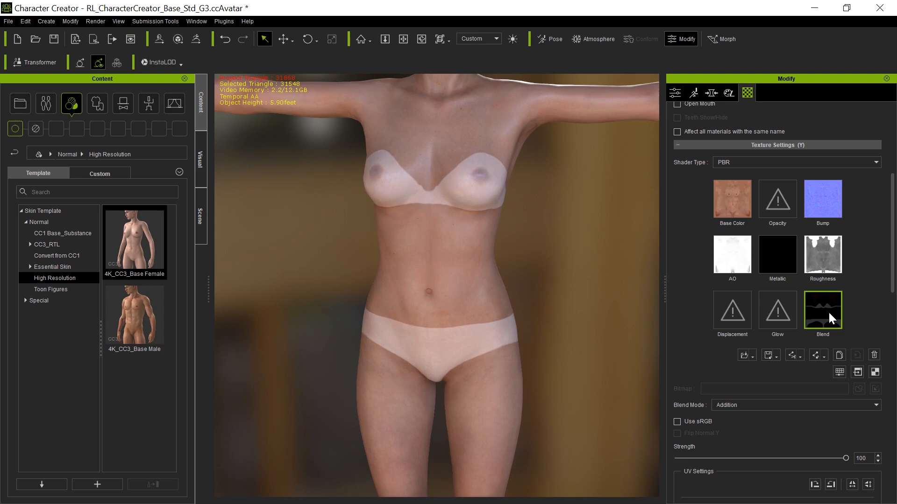
Step: Switch to Photoshop and bring up the G8WT_TL_SportBikini_Nostraps.jpg mask document
mouse_move(829, 314)
key(alt+Tab)
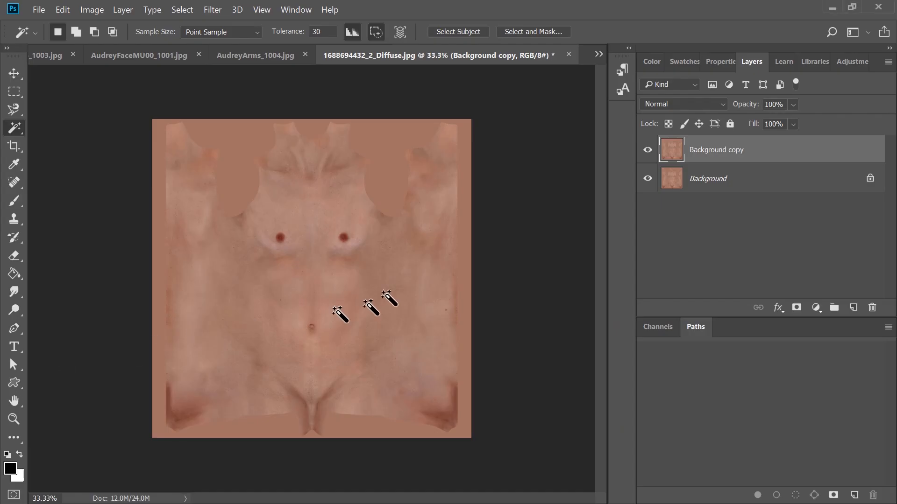
click(598, 54)
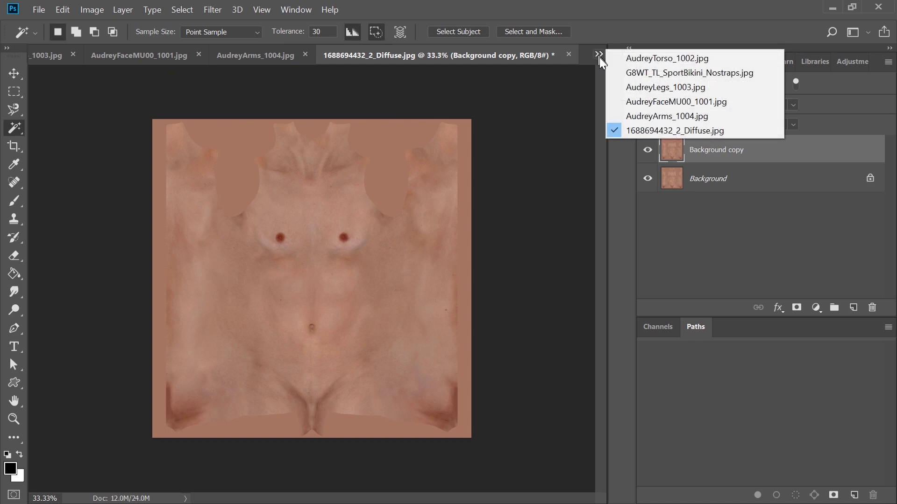
click(610, 78)
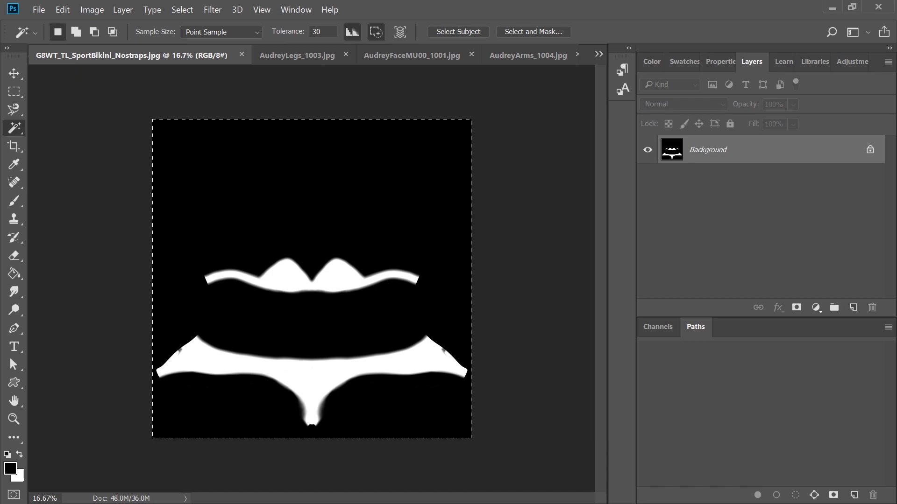
key(ctrl+d)
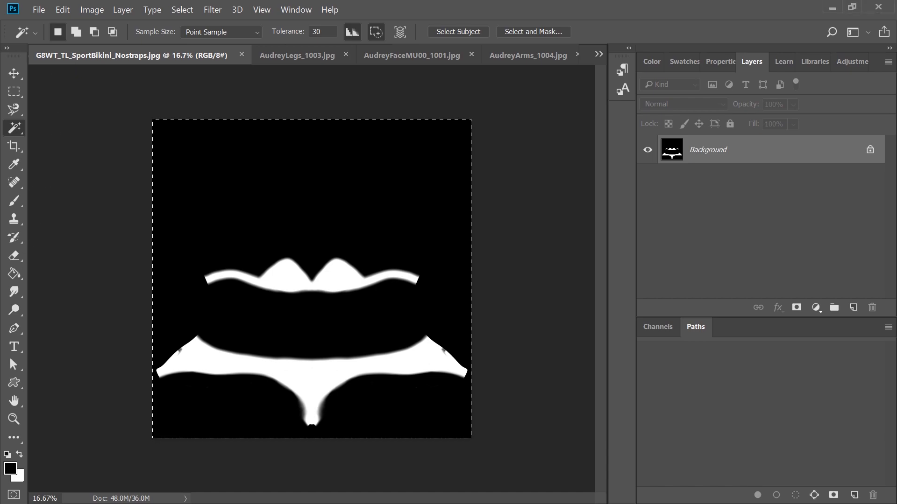
Step: Open CC3SportBikini_NoStraps.png from the Downloads folder in Photoshop
key(alt+Tab)
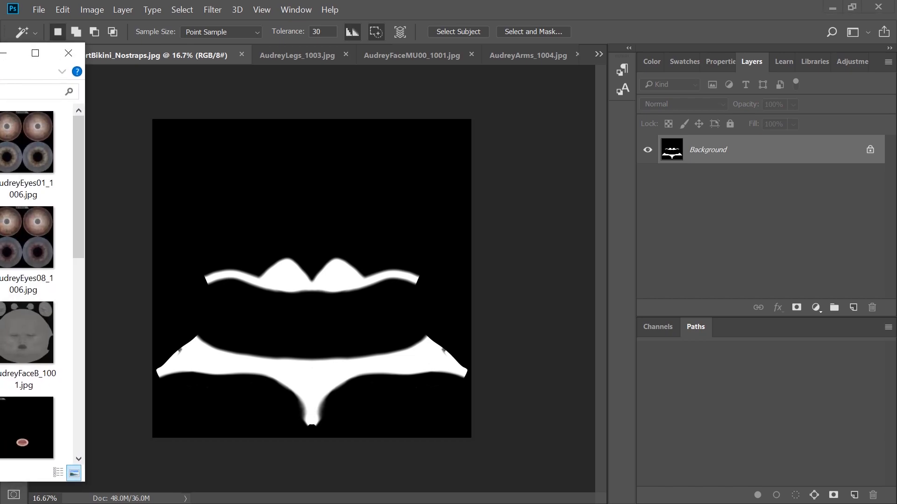
scroll(28, 281, down, 10)
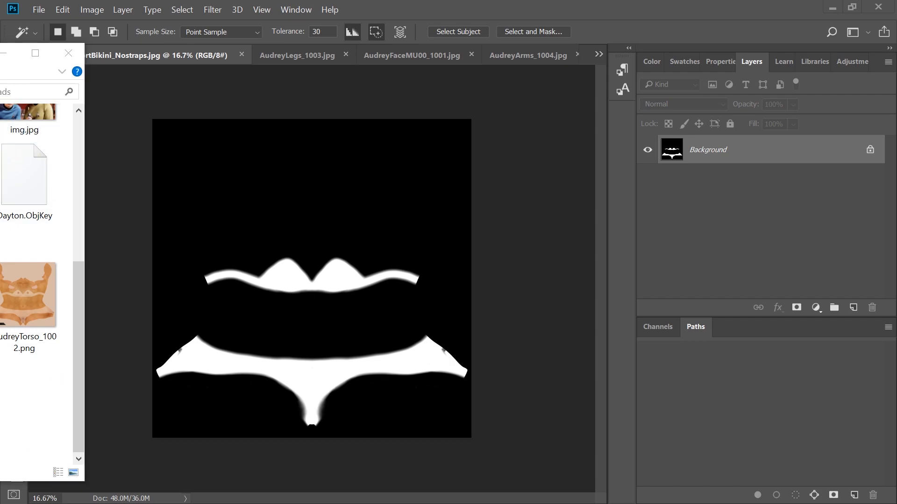
drag(45, 73, 0, 75)
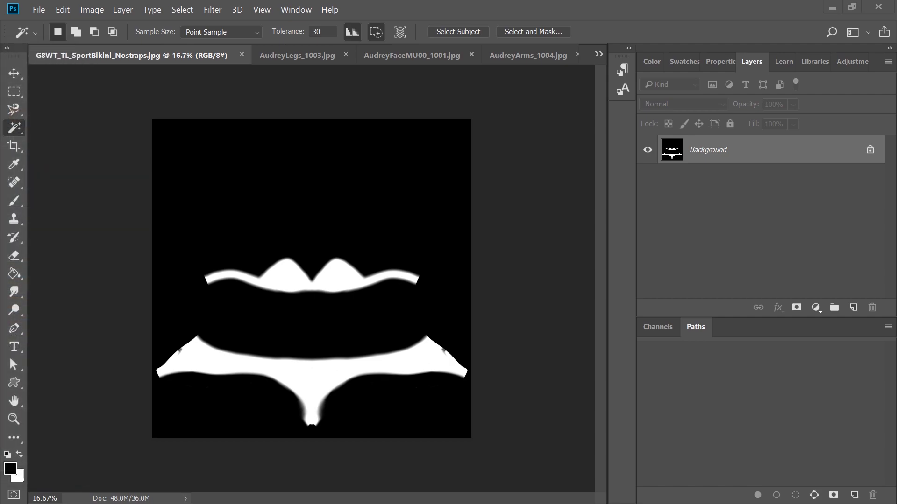
key(ctrl+a)
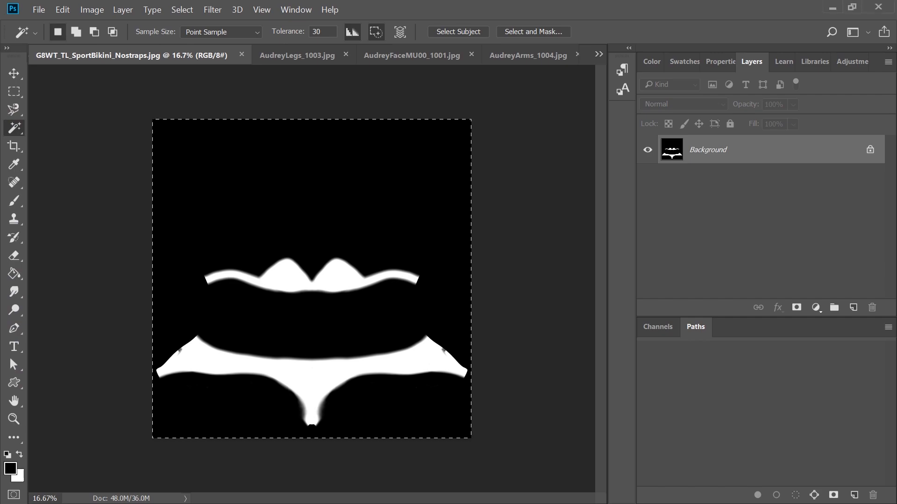
key(ctrl+d)
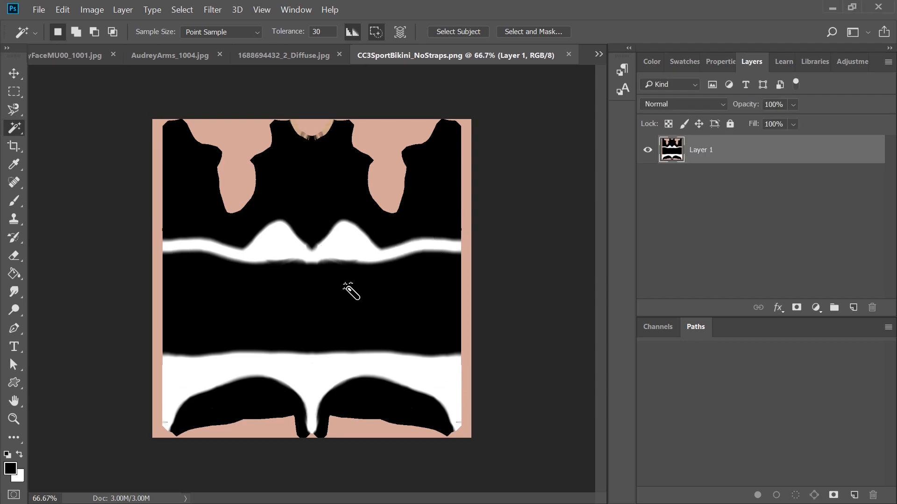
Step: Soften the mask edges by applying a Gaussian Blur with a radius of 3.2 pixels
click(214, 10)
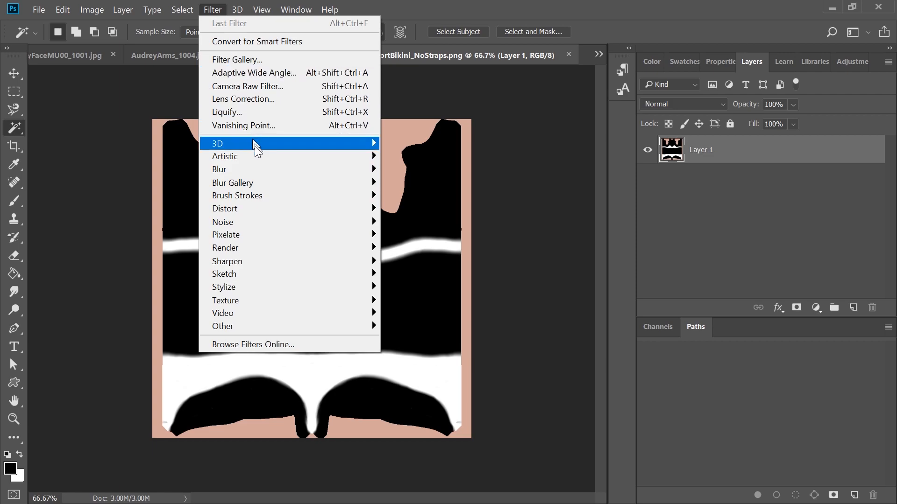
mouse_move(263, 171)
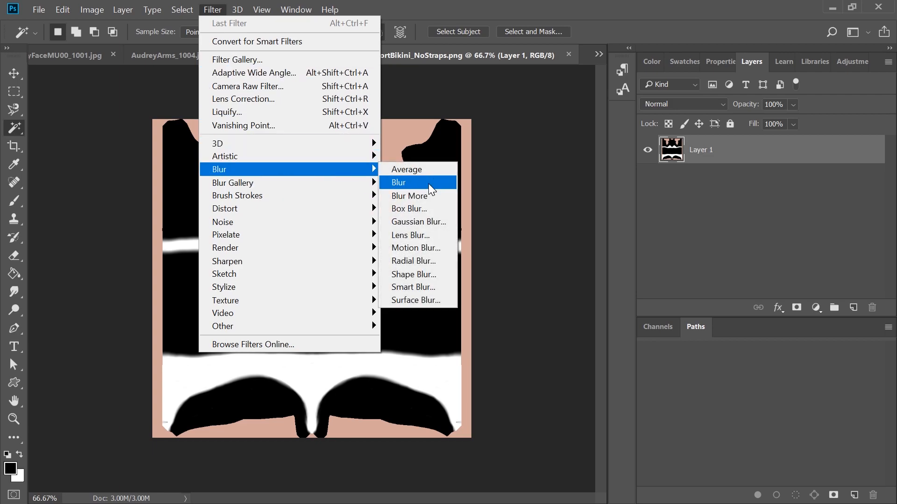
click(430, 222)
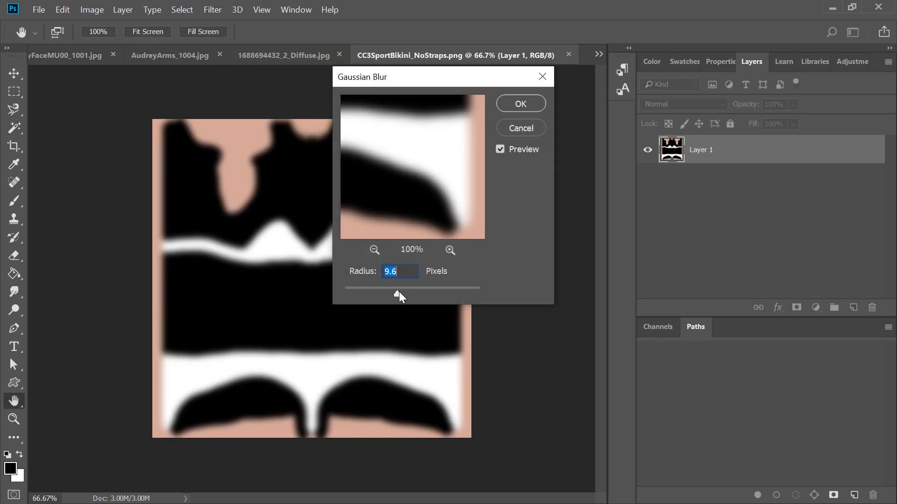
drag(397, 296, 372, 294)
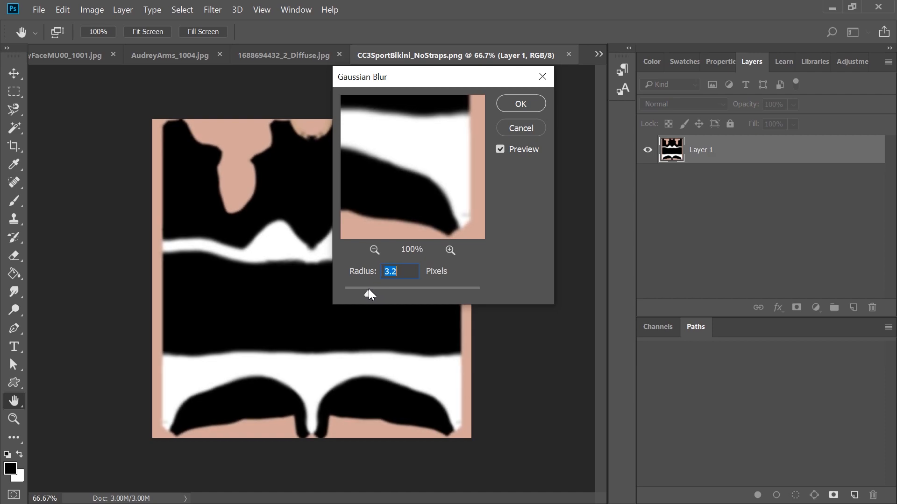
click(520, 103)
key(w)
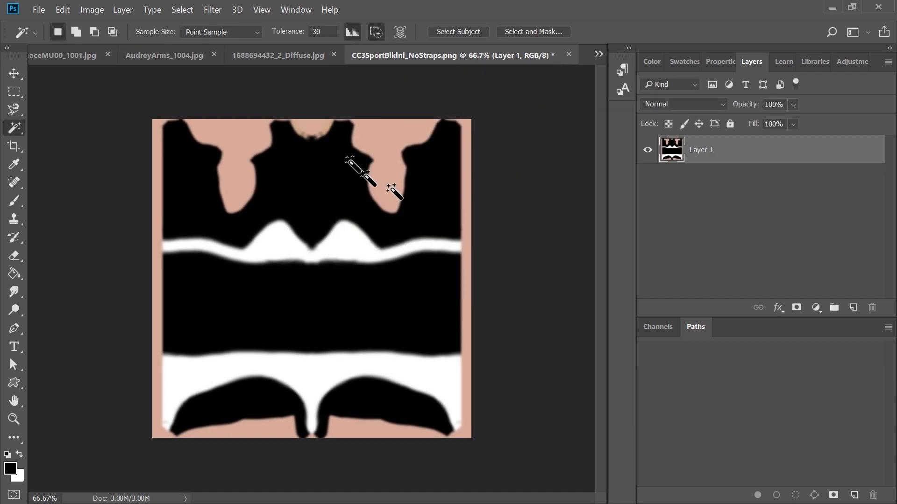
Step: Export the blurred mask to Downloads as CC3SportBikini_NoStrapsBlurred.png
click(38, 10)
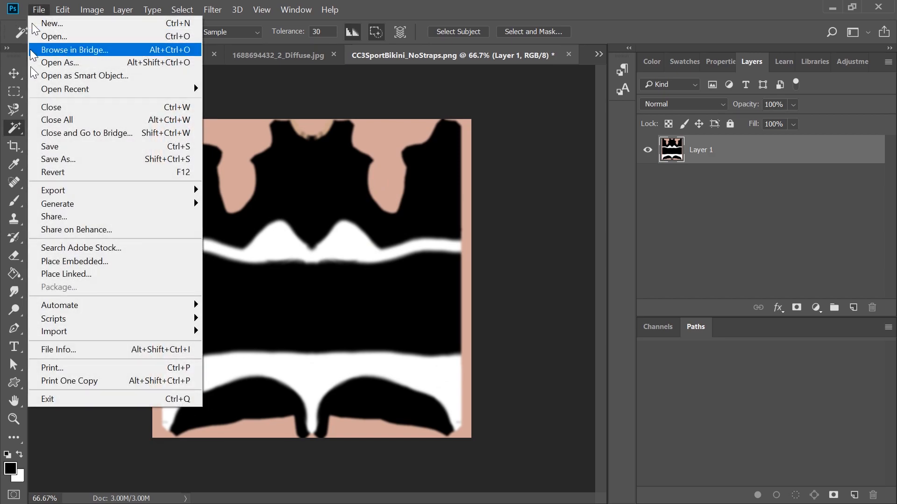
mouse_move(56, 195)
click(265, 203)
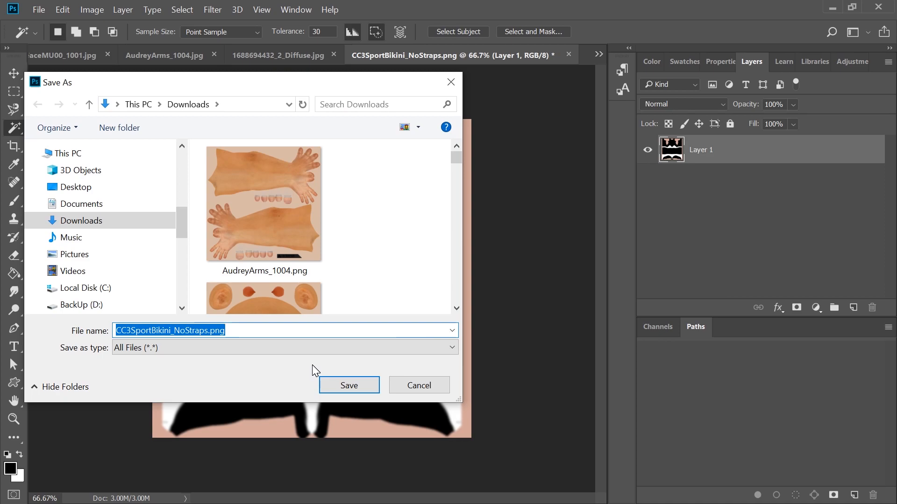
key(Home)
key(Right)
key(Right)
key(Right)
key(Right)
key(Right)
key(Right)
key(Right)
key(Right)
key(Right)
key(Right)
key(Right)
key(Right)
key(Right)
key(Right)
key(Right)
key(Right)
key(Right)
key(Right)
key(Right)
key(Right)
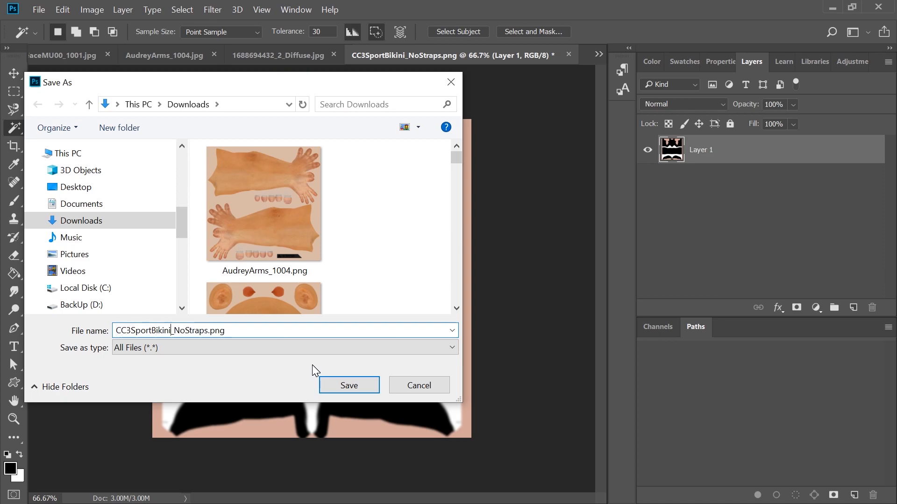
text(Blurre)
text(d)
key(Return)
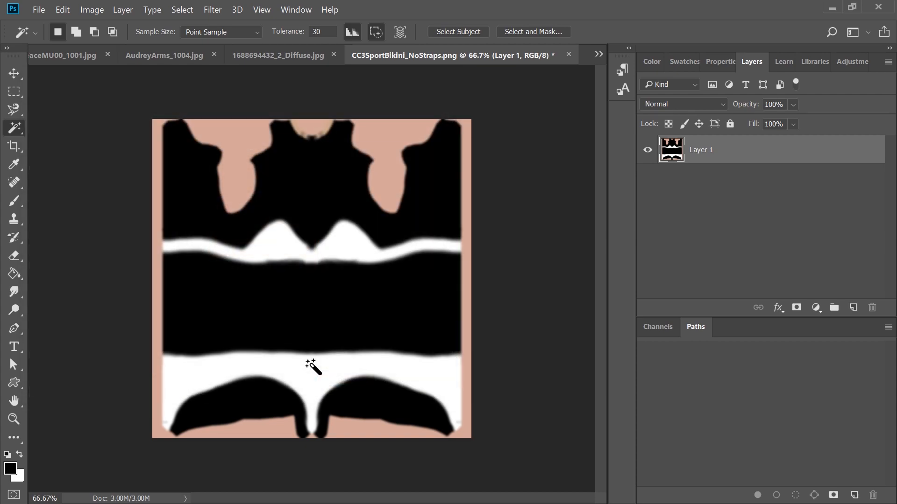
Step: Switch to Character Creator, load CC3SportBikini_NoStrapsBlurred.png as the body's Blend map, and open its color adjustments
key(alt+Tab)
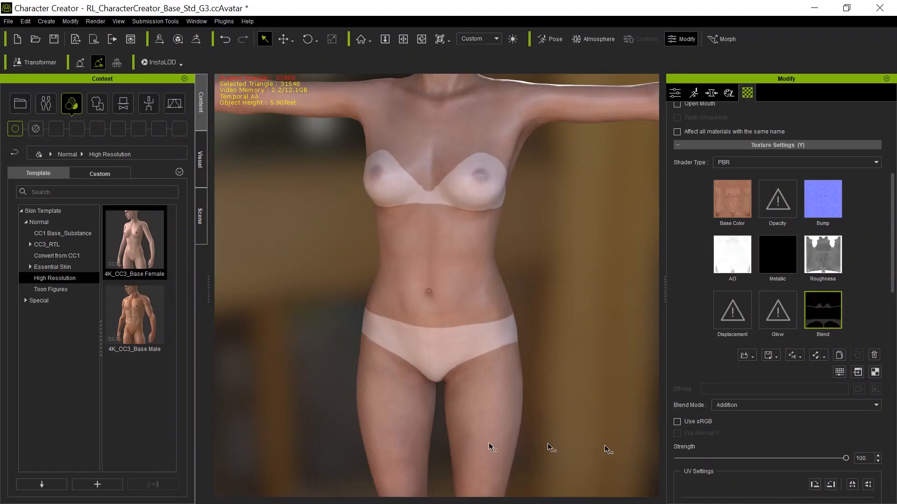
click(822, 317)
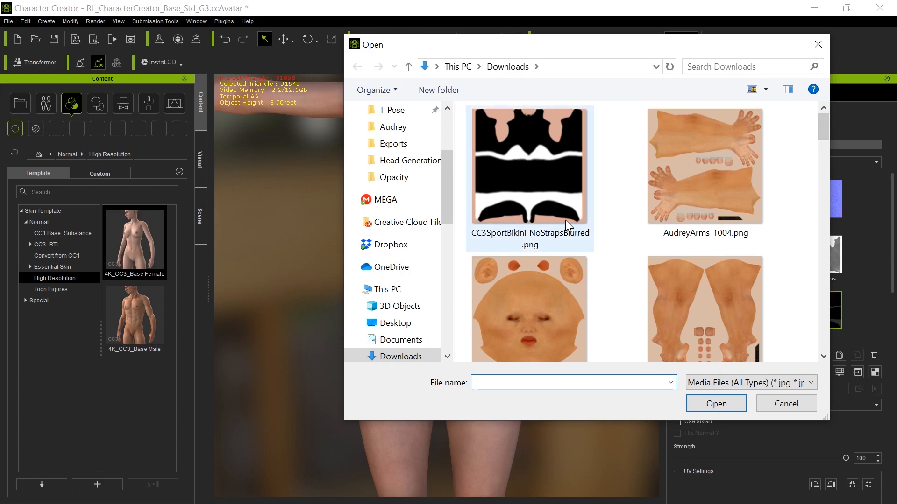
double_click(565, 172)
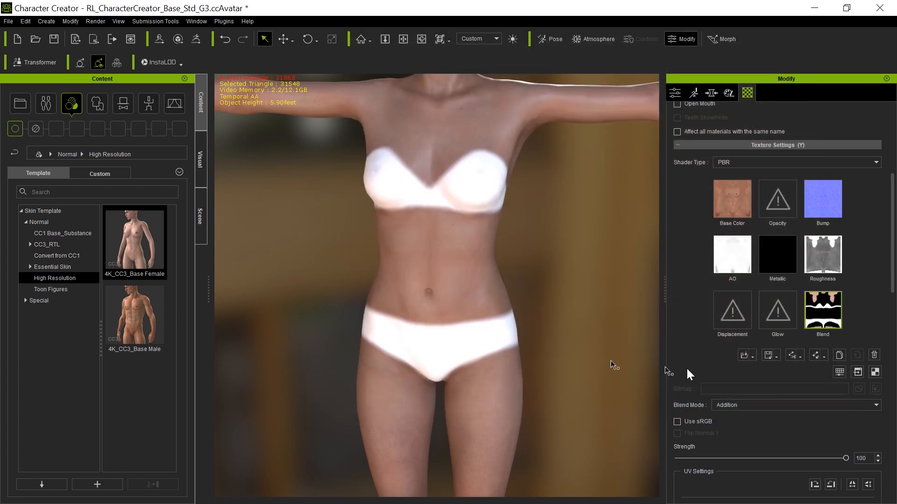
right_click(799, 306)
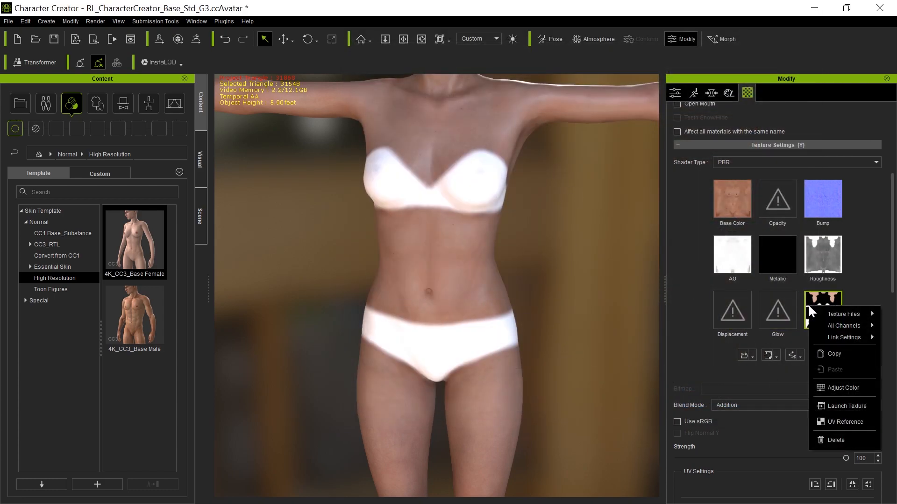
click(826, 387)
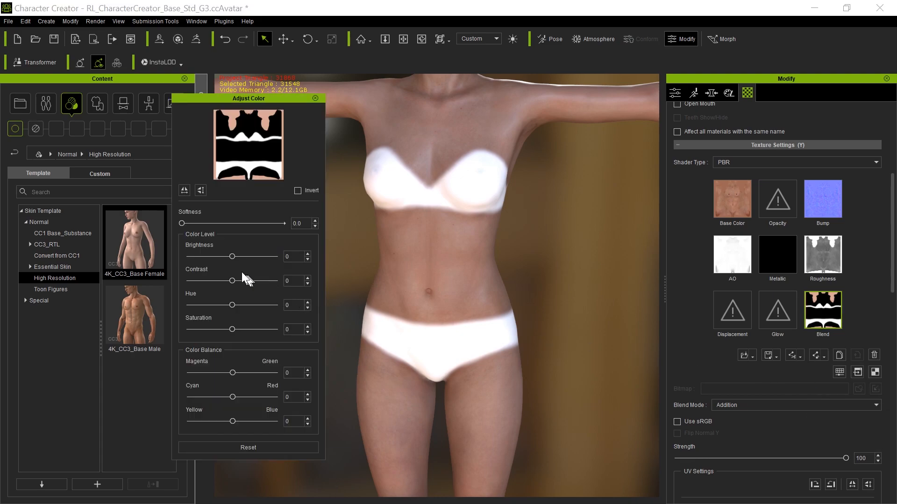
Step: Try brightness values of -81 and -95 on the blurred Blend map, and return the brightness to 0
drag(232, 257, 206, 268)
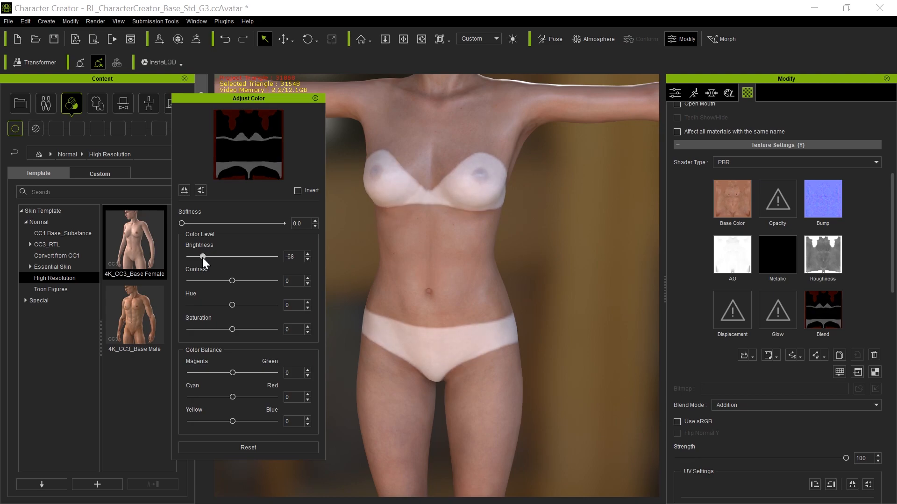
drag(204, 263, 199, 260)
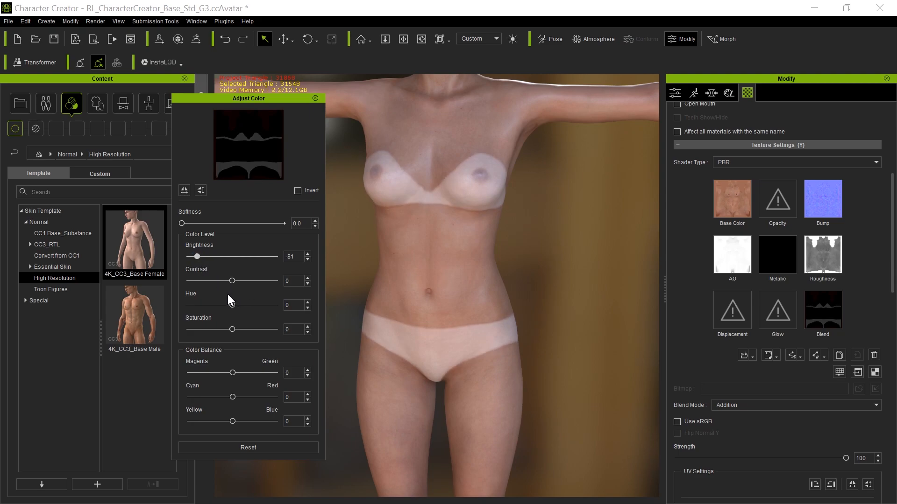
click(308, 260)
click(308, 259)
click(307, 260)
click(307, 259)
click(307, 260)
click(308, 260)
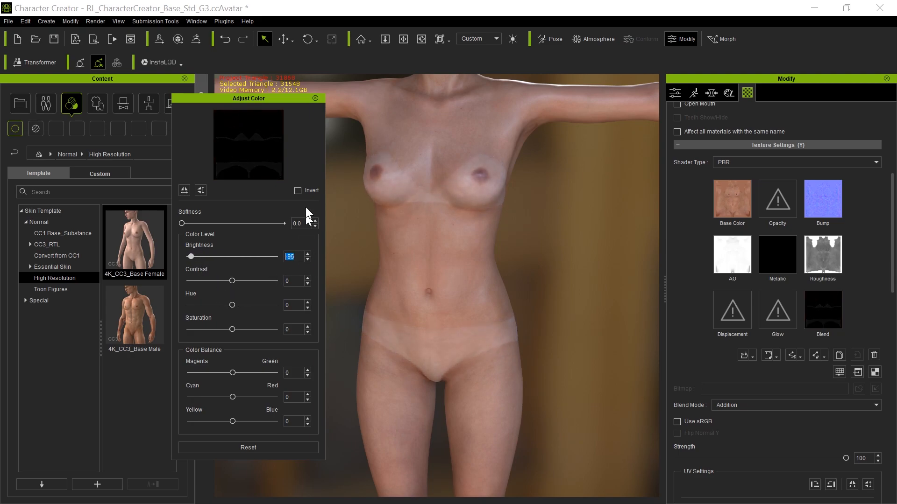
text(0)
key(Return)
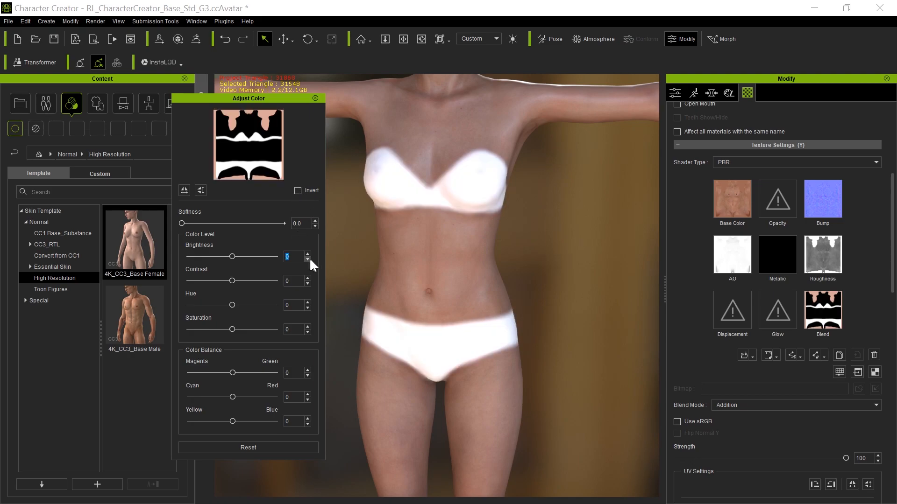
Step: Set the blurred Blend map's brightness to -88 and inspect the tan lines on the whole figure
drag(236, 256, 200, 272)
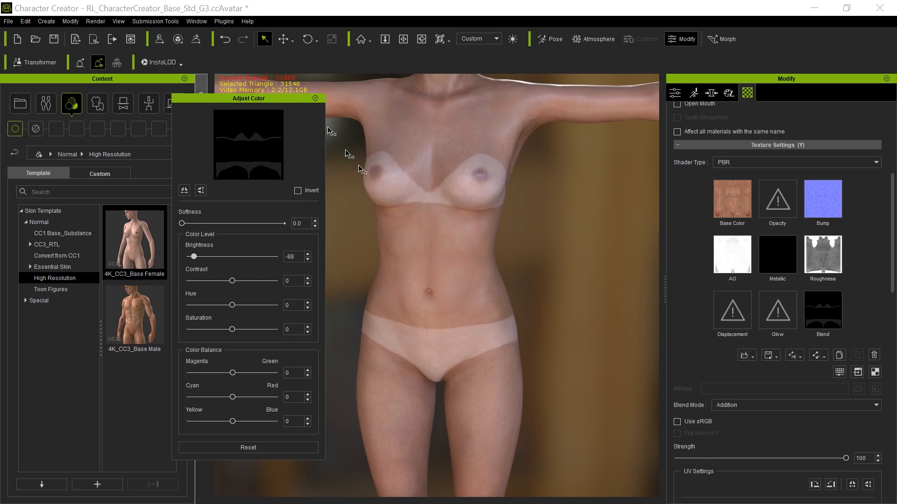
click(316, 99)
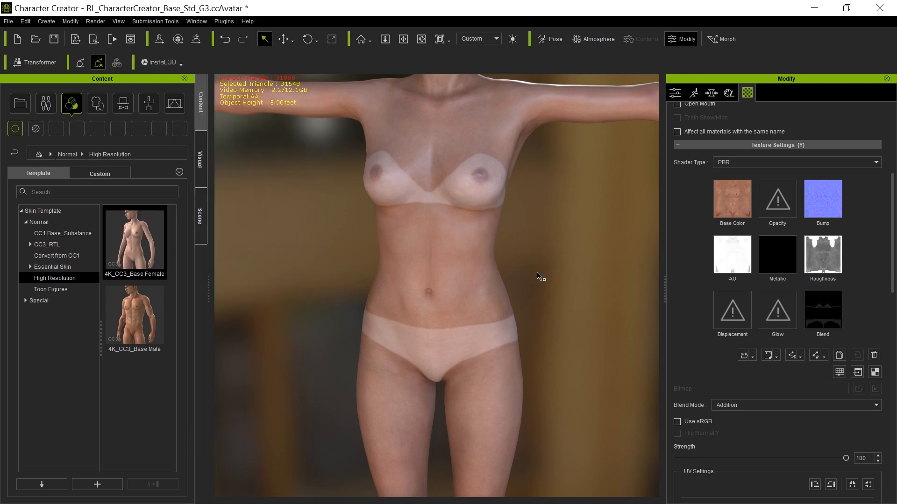
alt+right_drag(535, 271, 64, 237)
scroll(413, 308, down, 5)
alt+right_drag(274, 341, 673, 287)
alt+right_drag(390, 360, 583, 306)
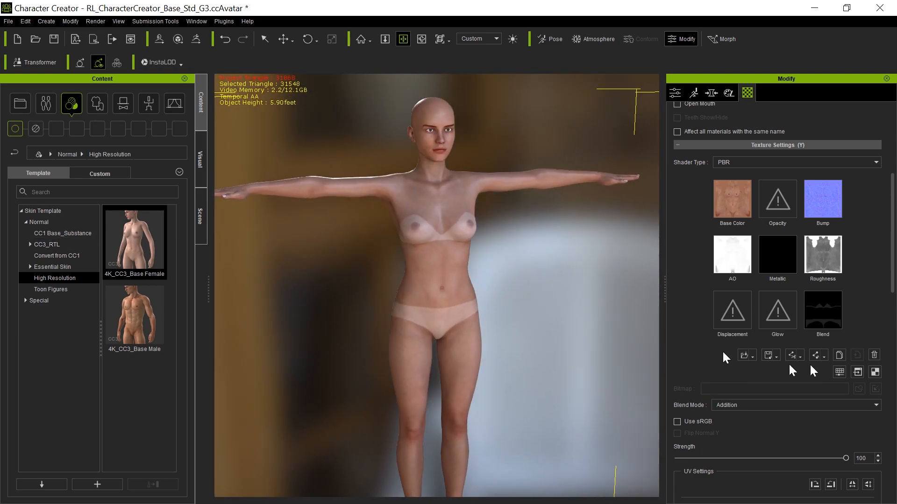
click(813, 310)
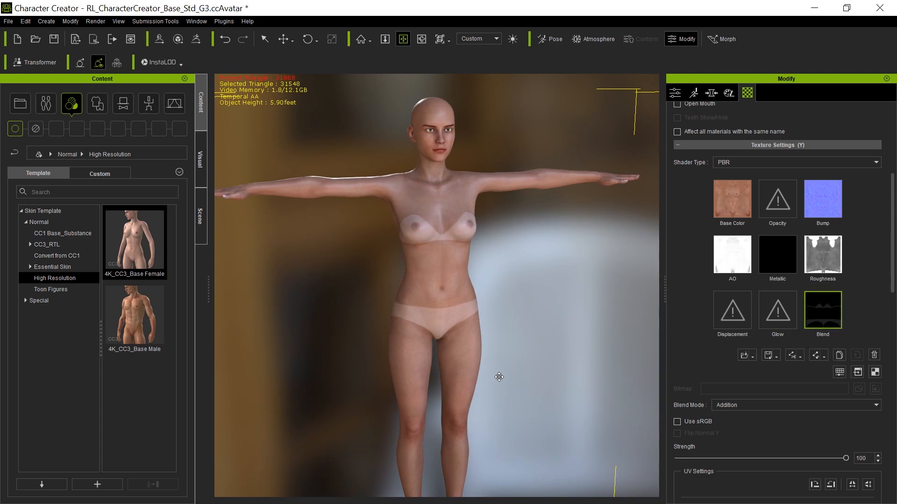